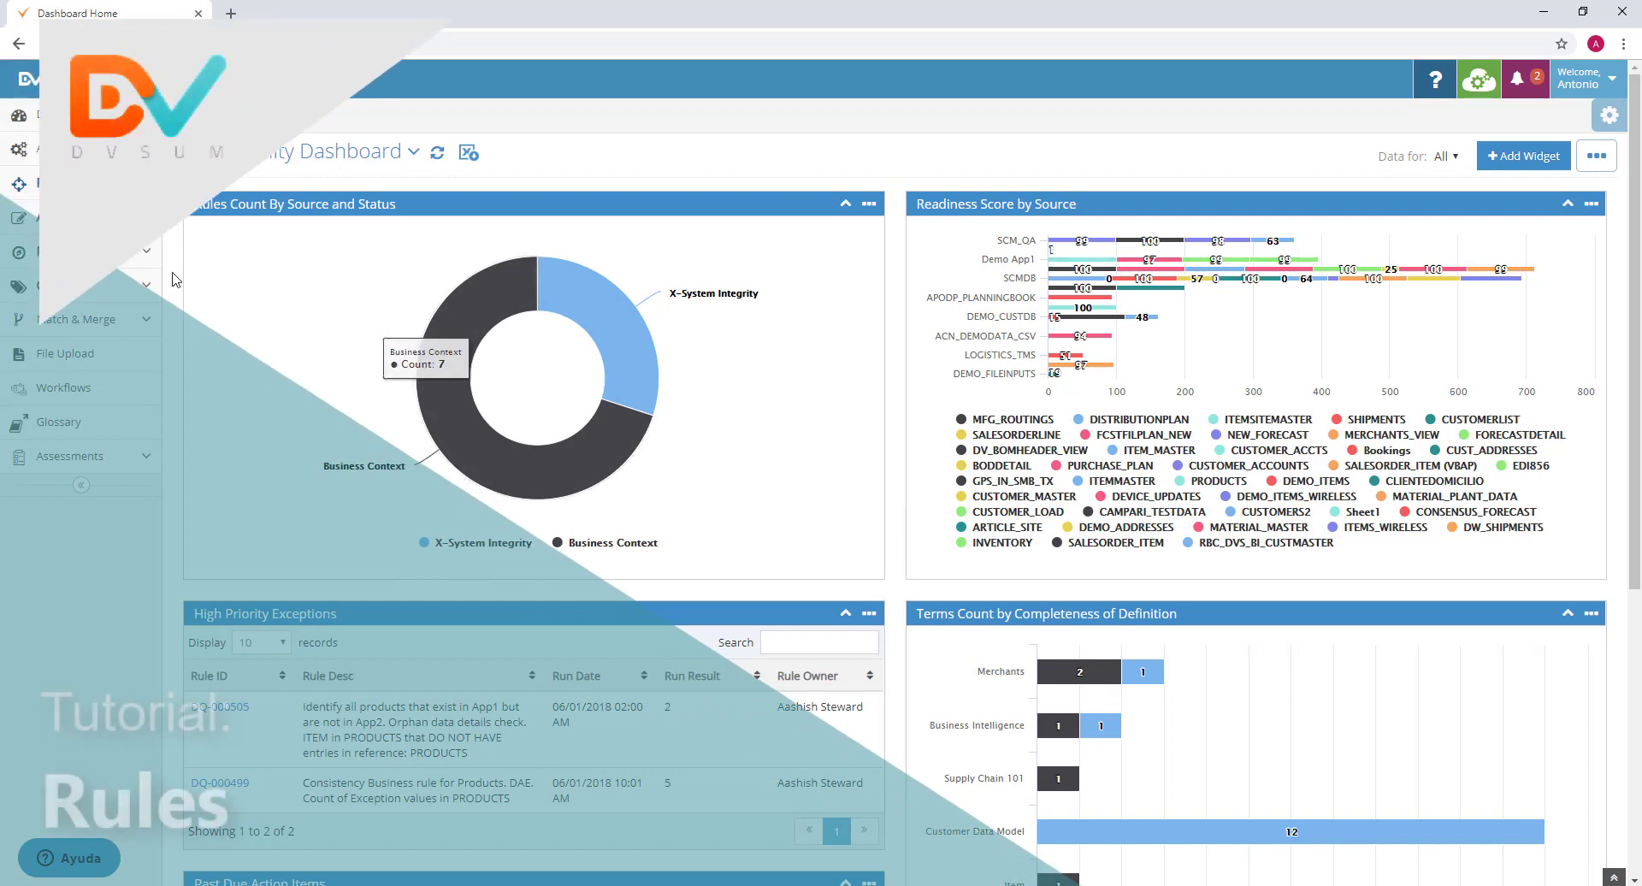
Open the Manage Rules page of the Audit section and look over the additional actions available for rules
{"action": "left_click", "coordinate": [51, 217]}
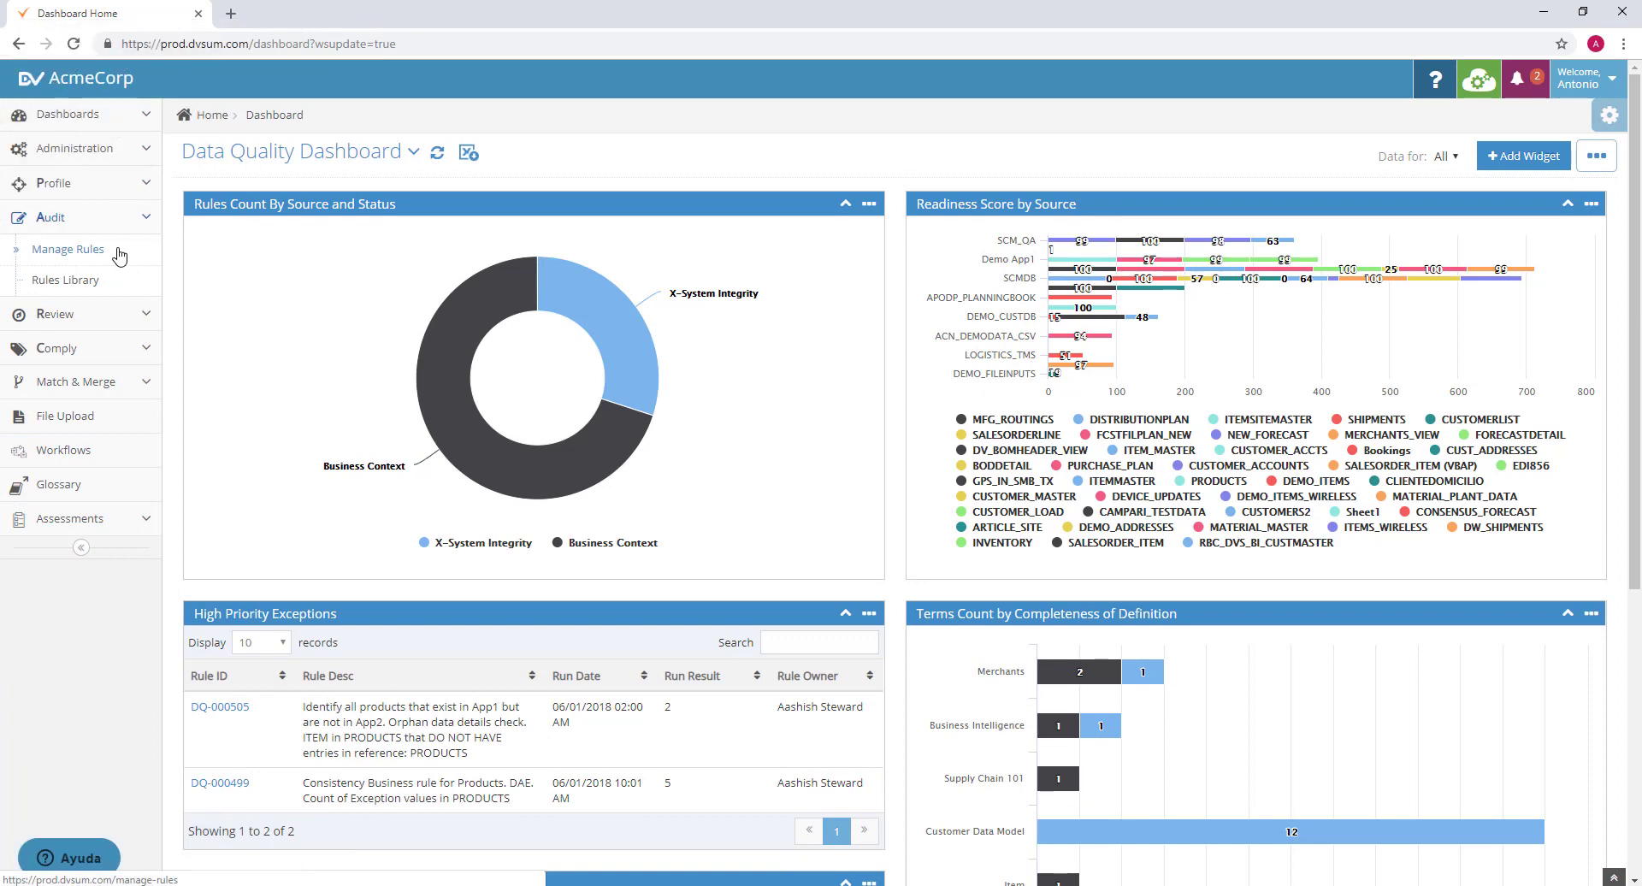
{"action": "left_click", "coordinate": [68, 249]}
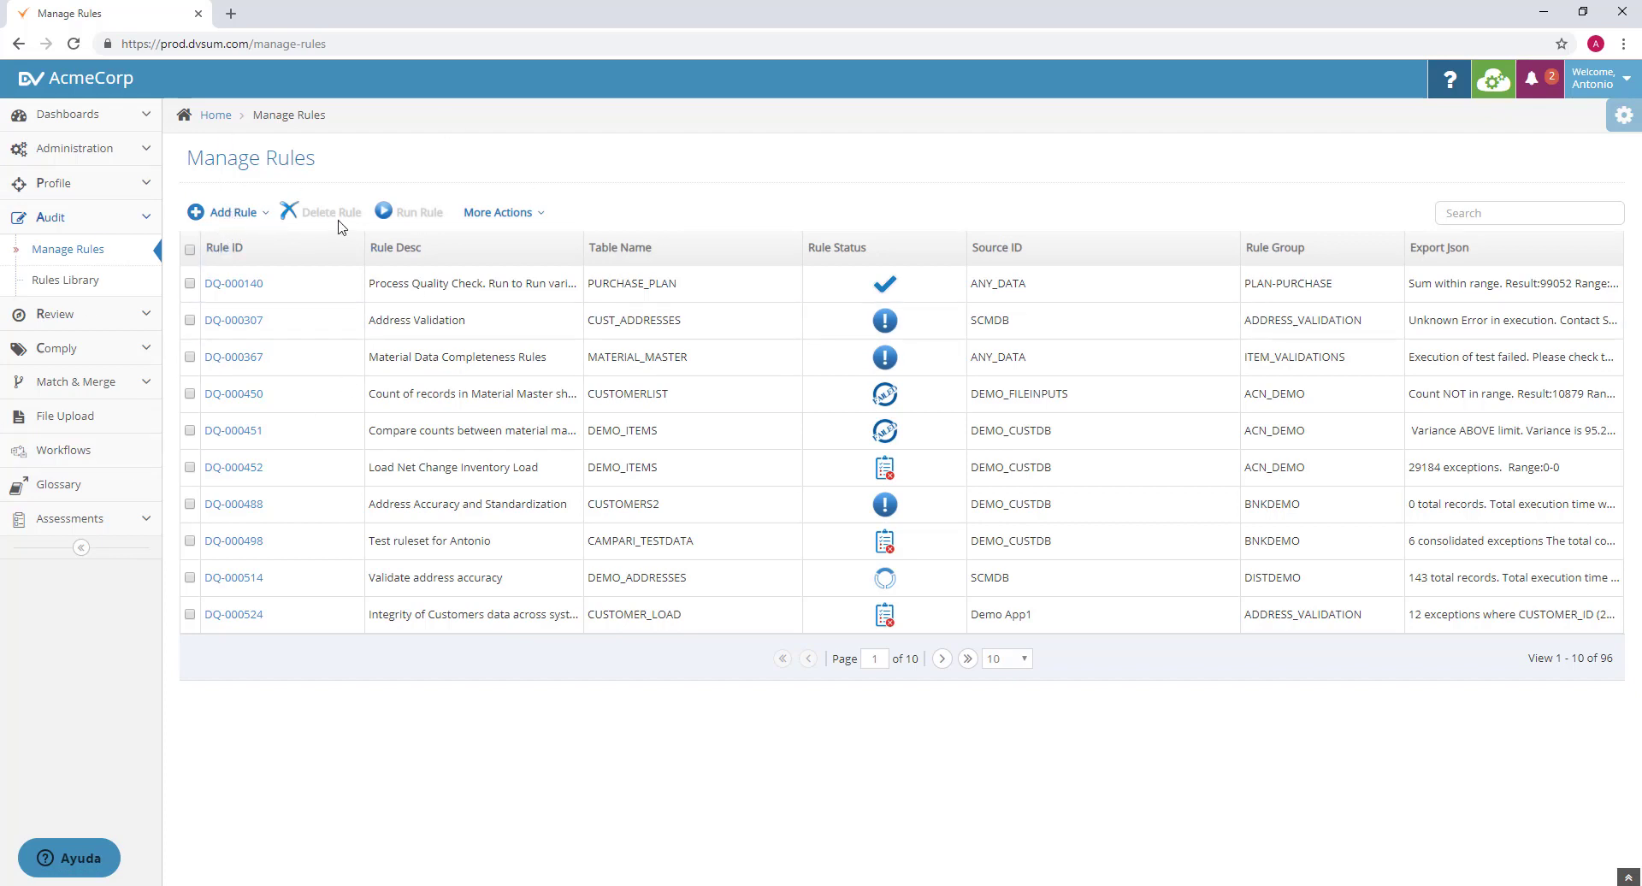
{"action": "left_click", "coordinate": [511, 214]}
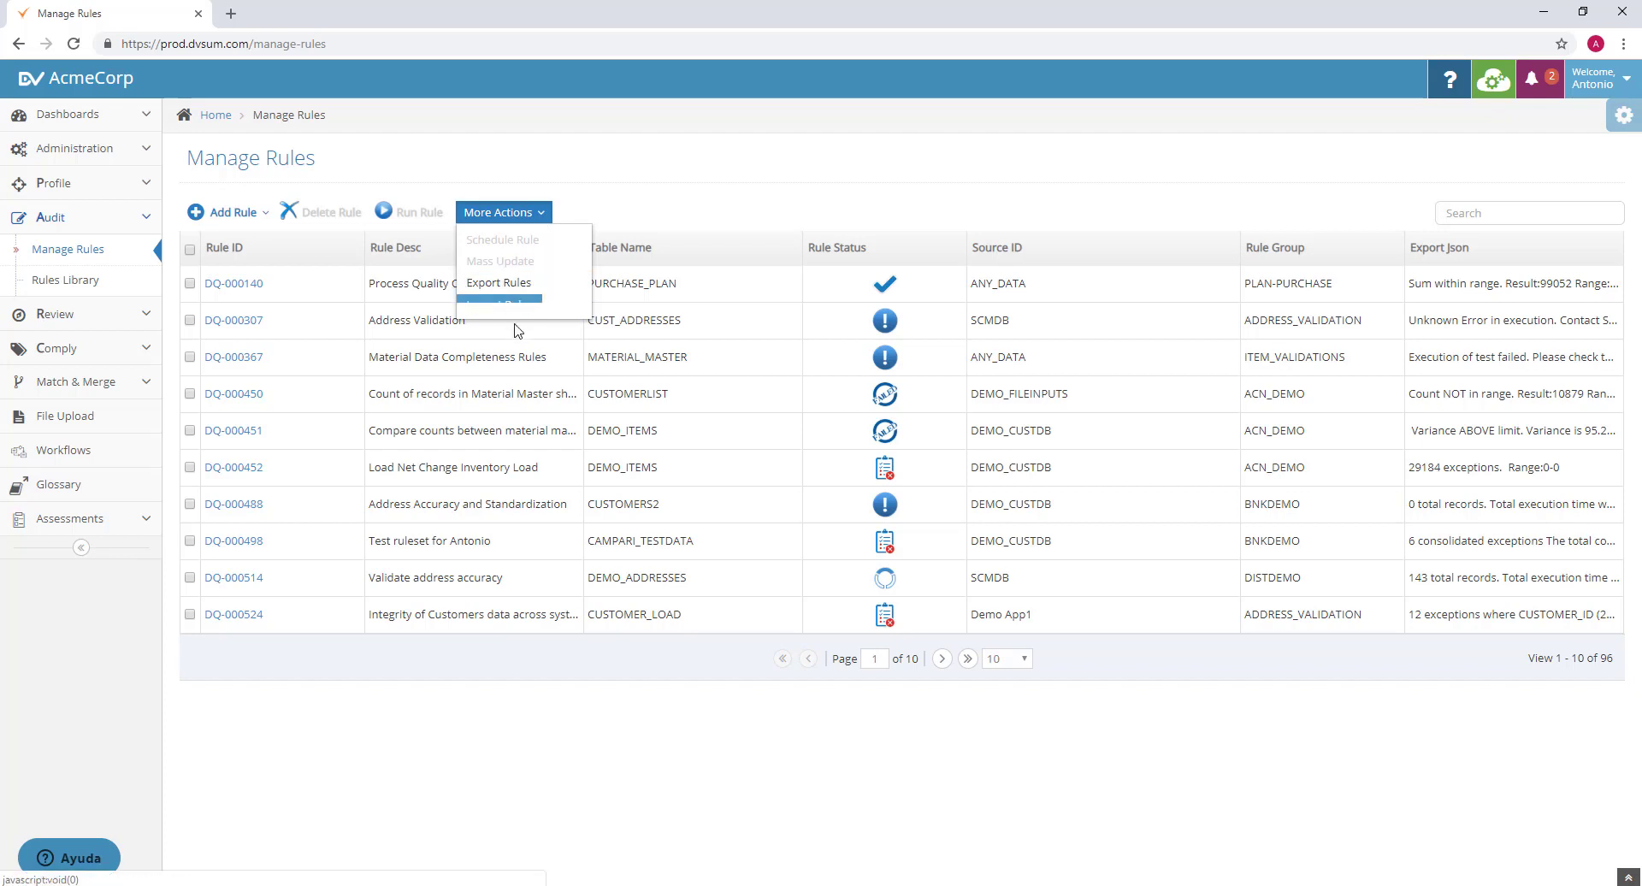
{"action": "left_click", "coordinate": [511, 221]}
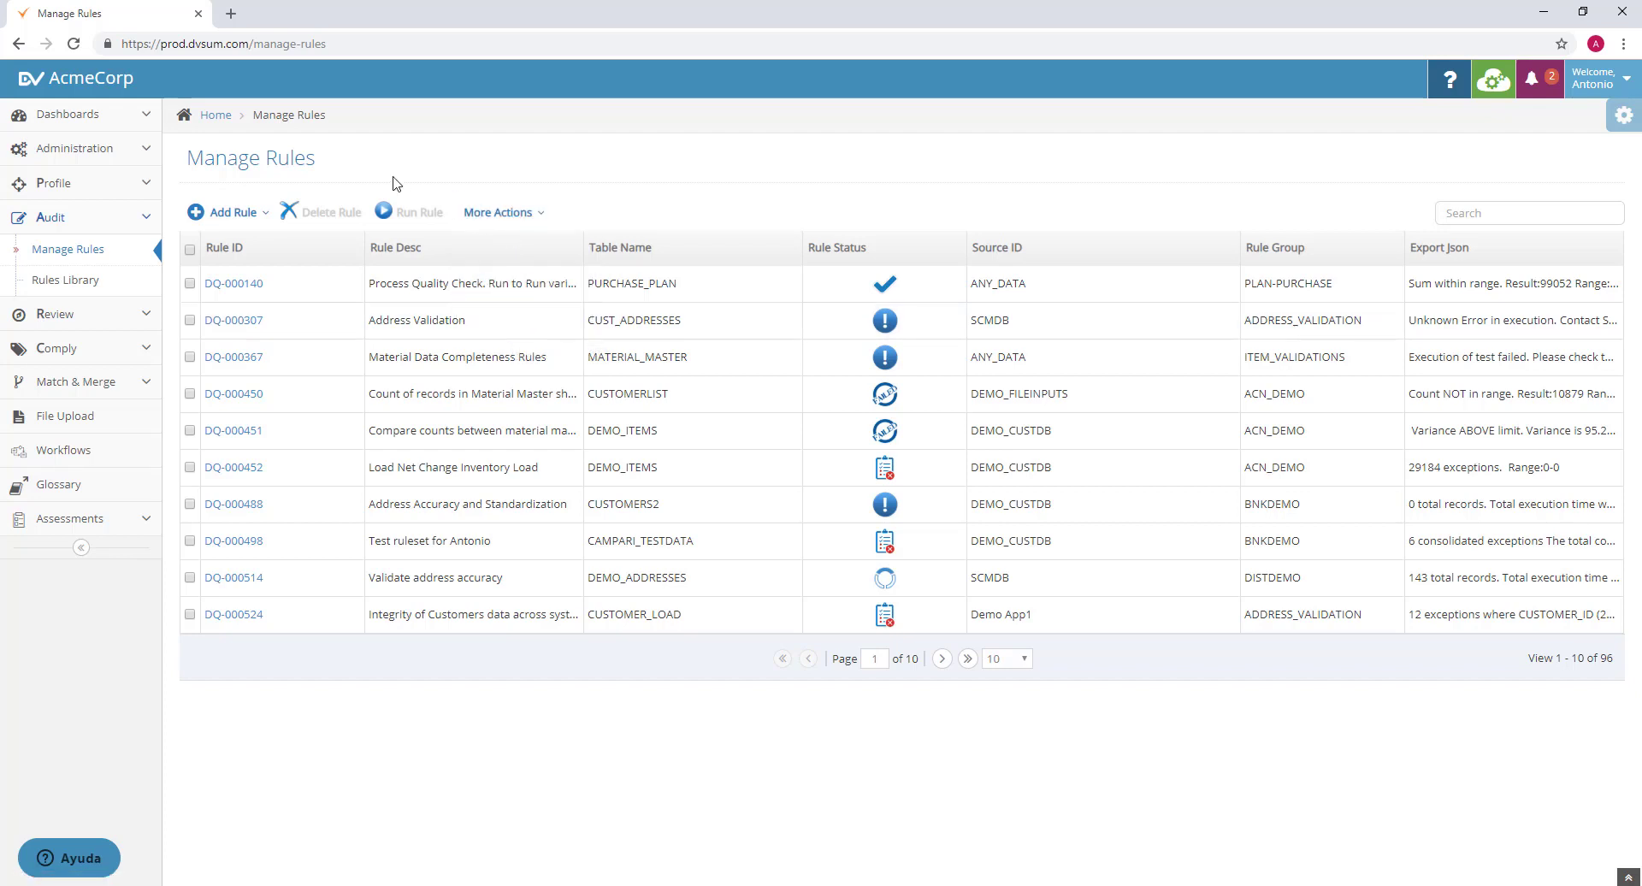
Add a Business Context rule of type VALUERANGE with the description "Value Range Test rule"
{"action": "left_click", "coordinate": [229, 219]}
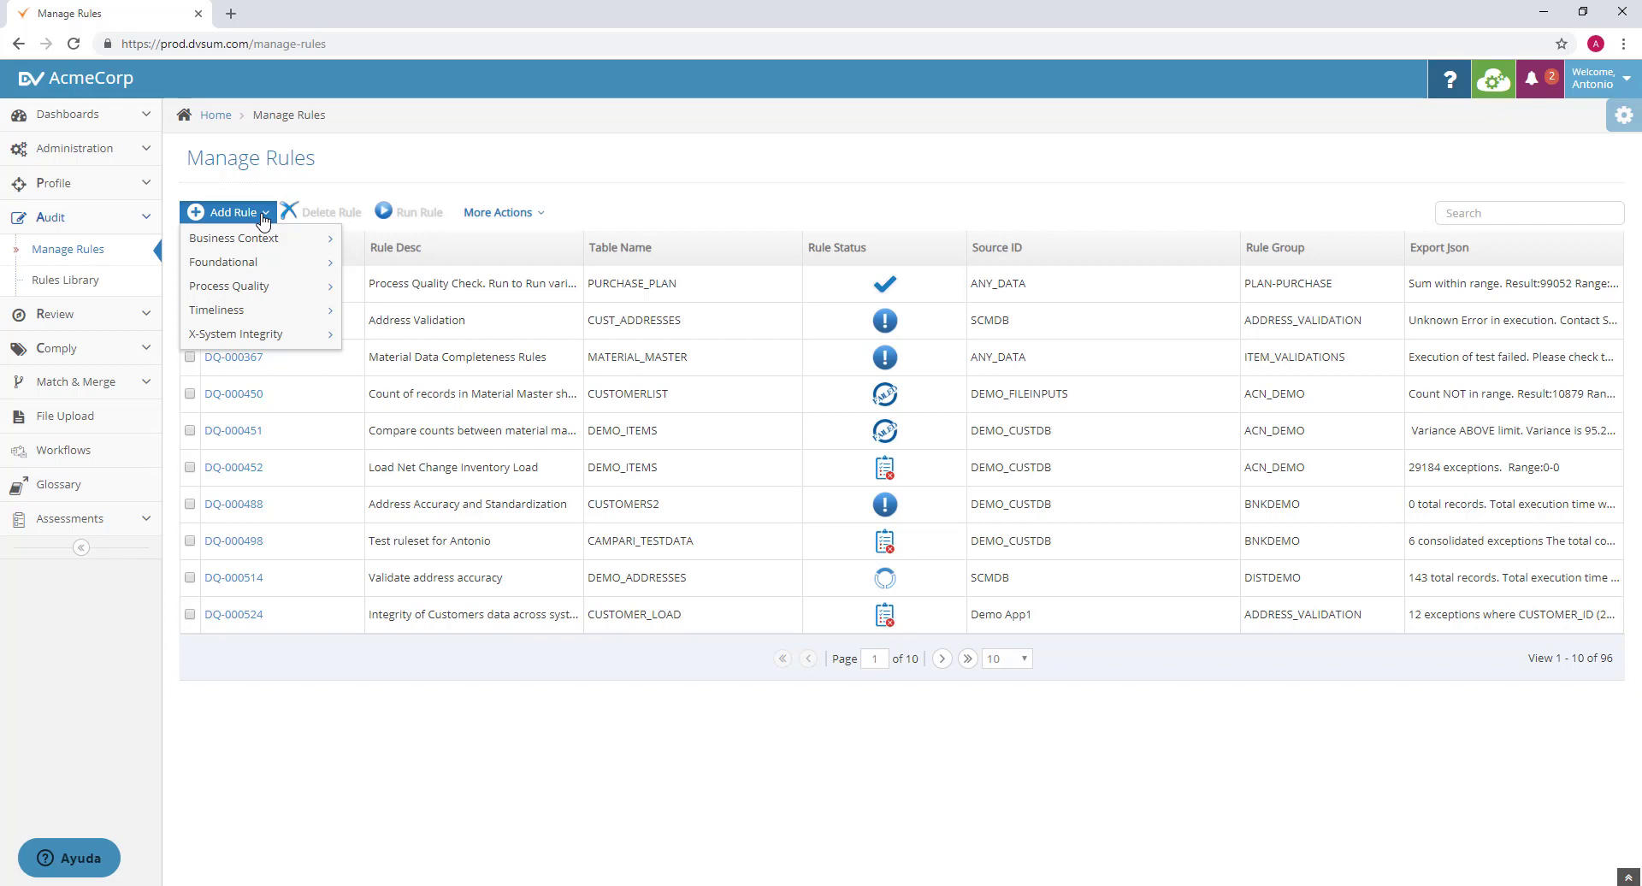
{"action": "mouse_move", "coordinate": [261, 243]}
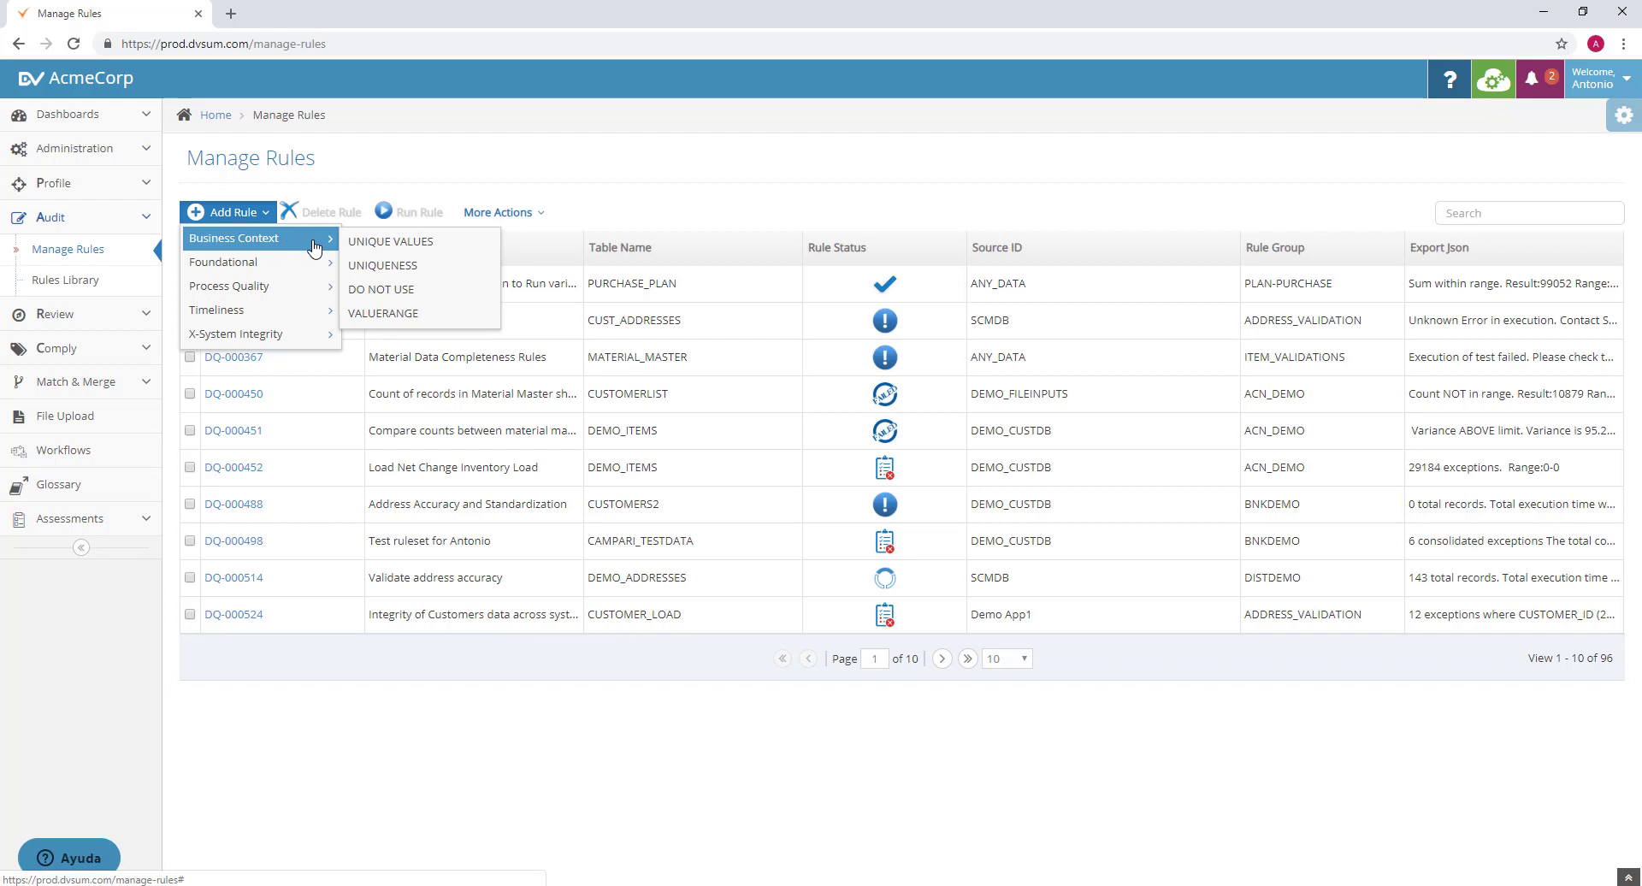
{"action": "left_click", "coordinate": [372, 316]}
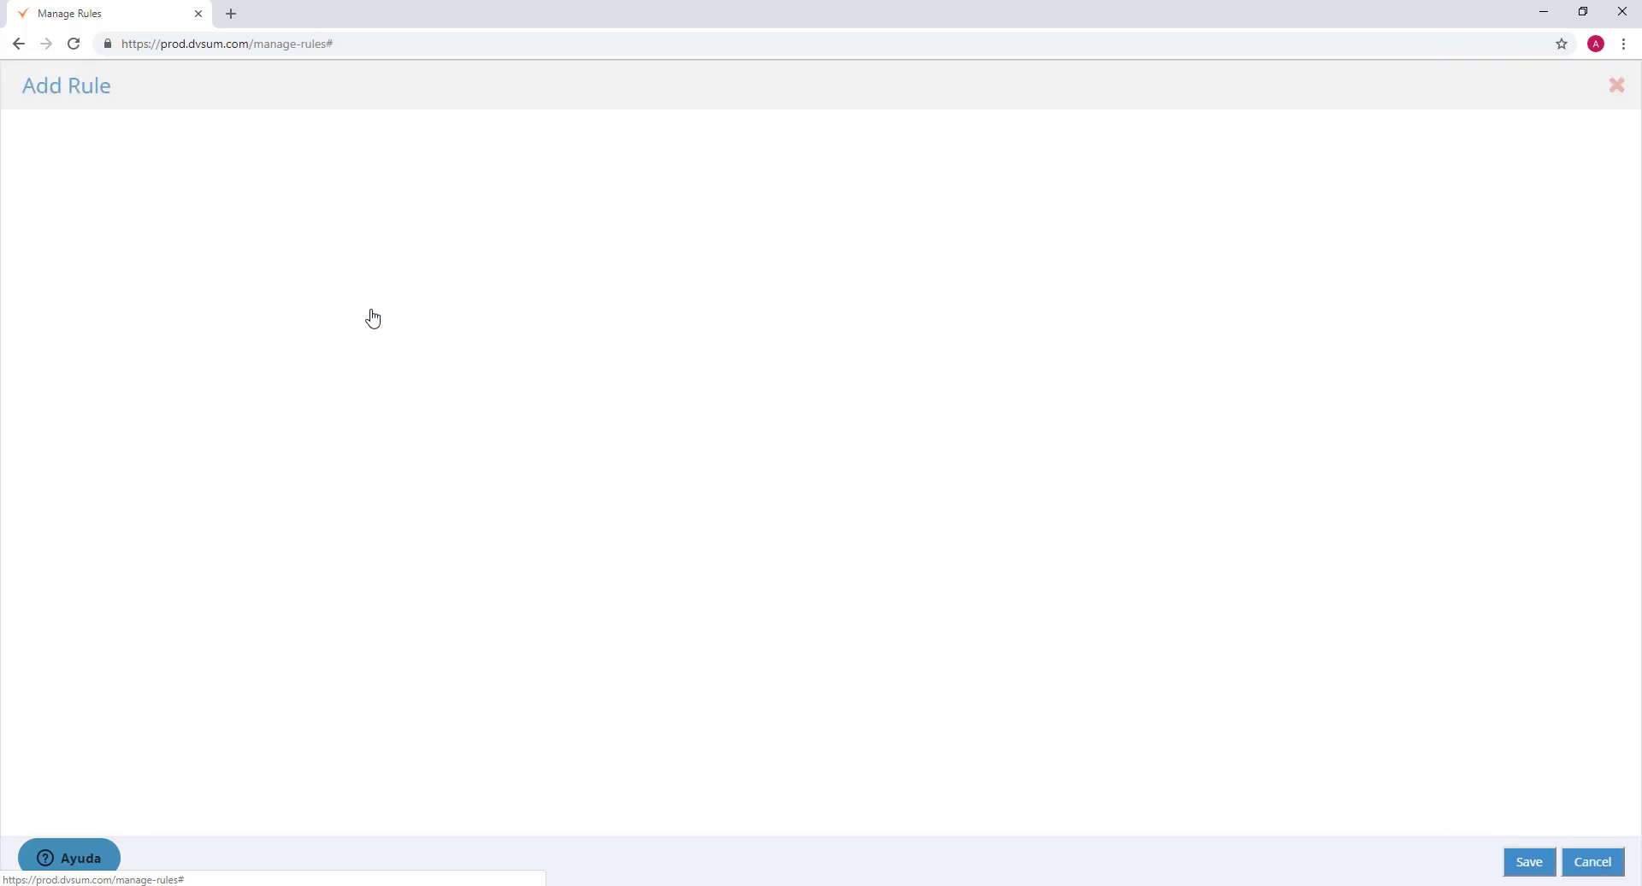
{"action": "left_click", "coordinate": [405, 177]}
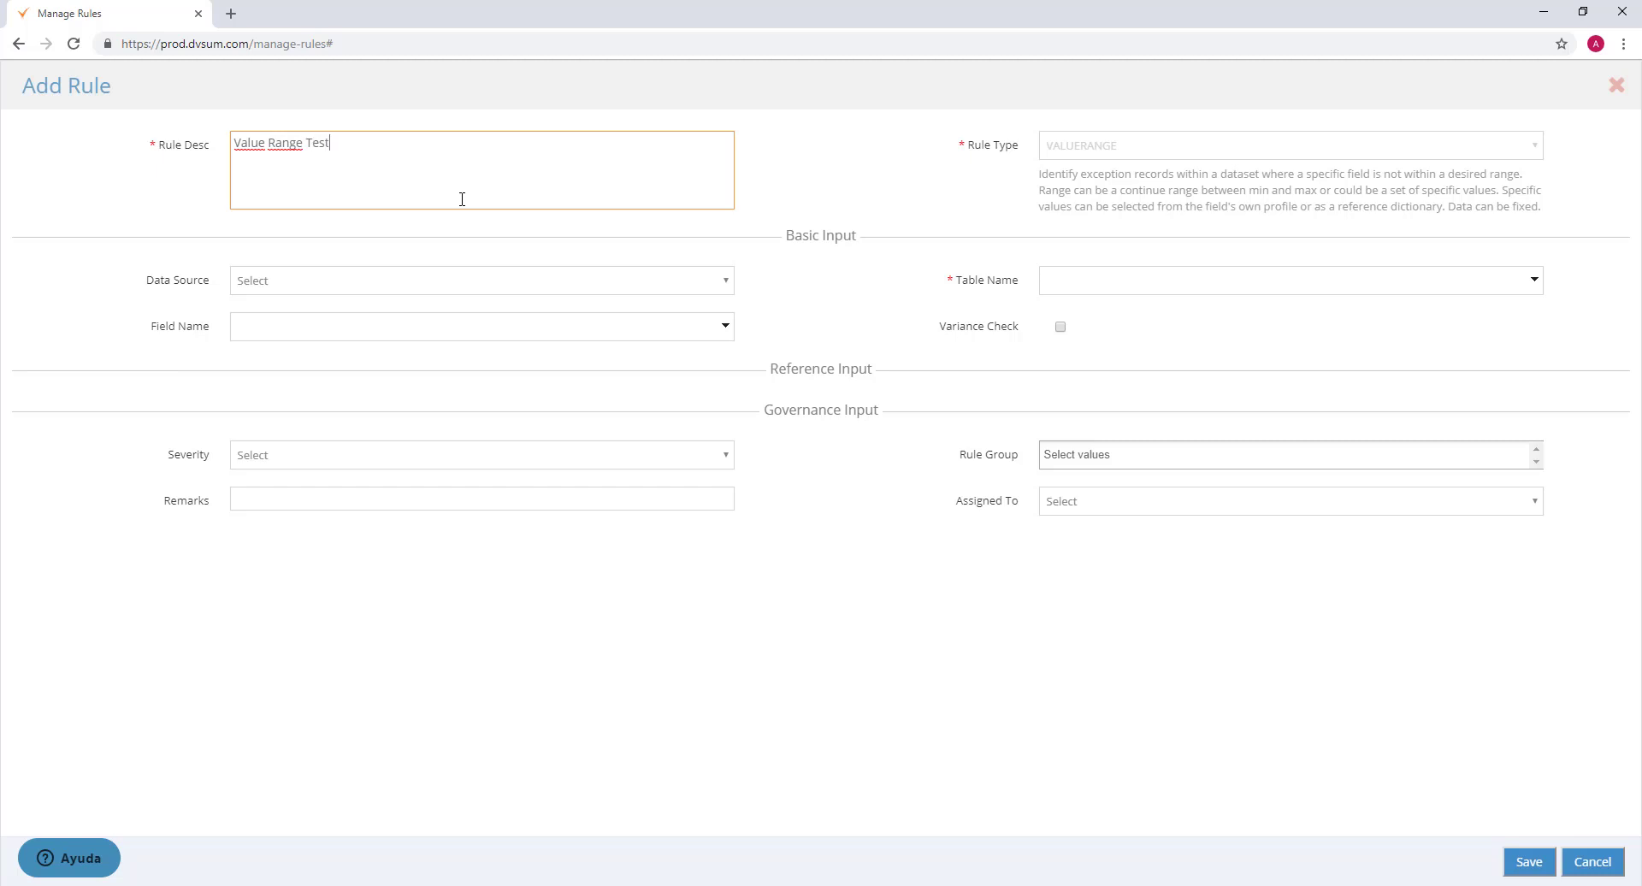
Set the rule's data source to ANY_DATA, its table to EDI856 and its field to QUANTITY
{"action": "left_click", "coordinate": [465, 283]}
{"action": "left_click", "coordinate": [465, 289]}
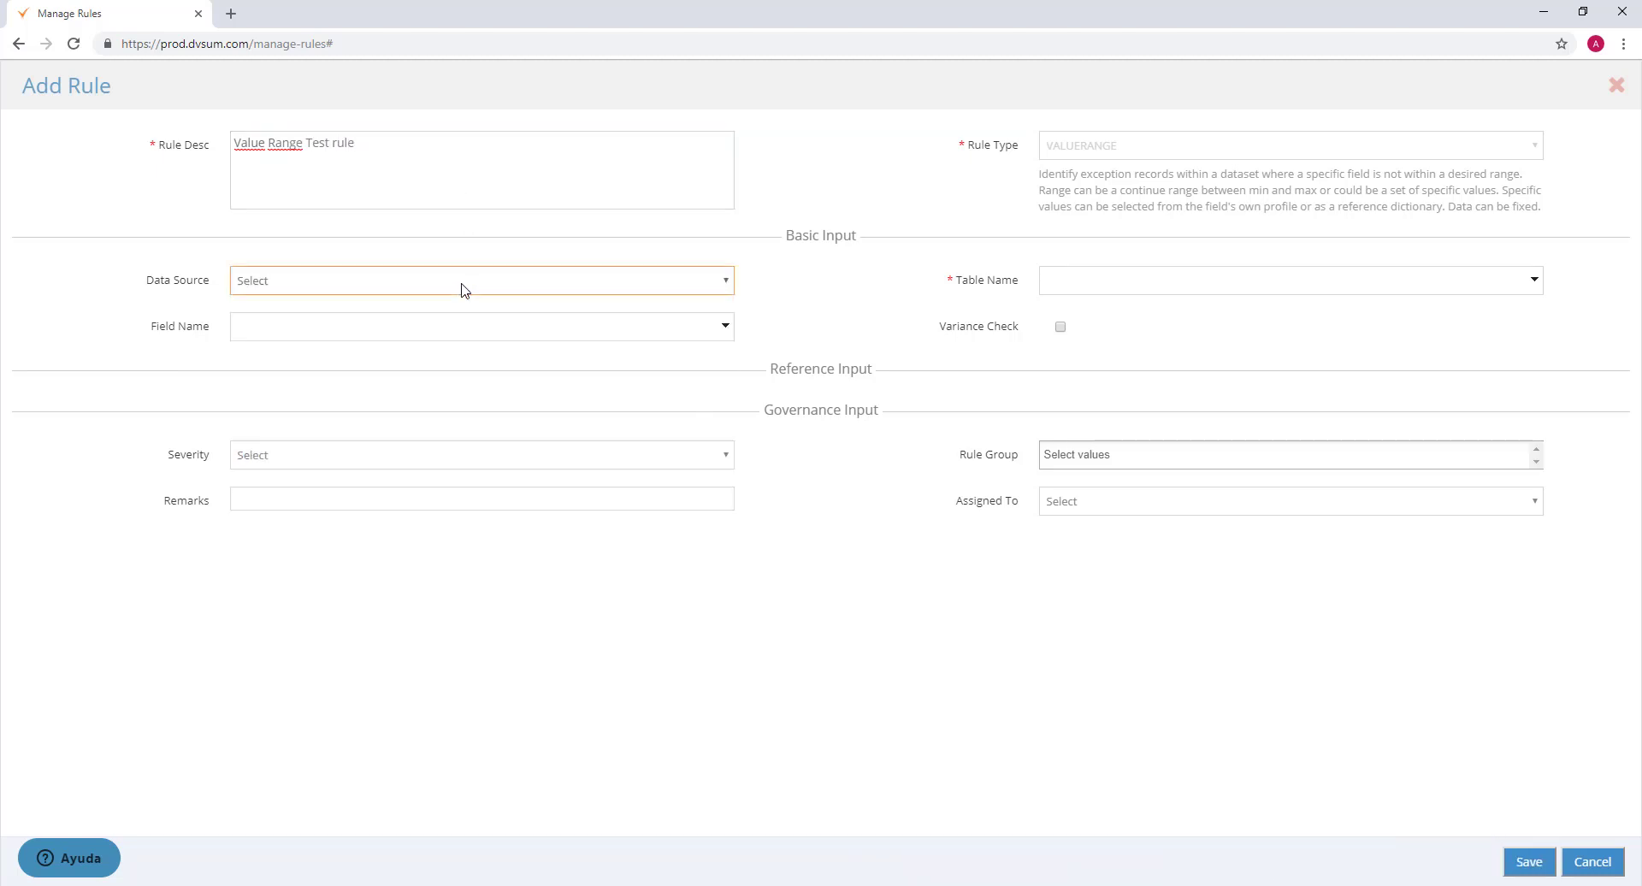
{"action": "left_click", "coordinate": [465, 289]}
{"action": "left_click", "coordinate": [425, 335]}
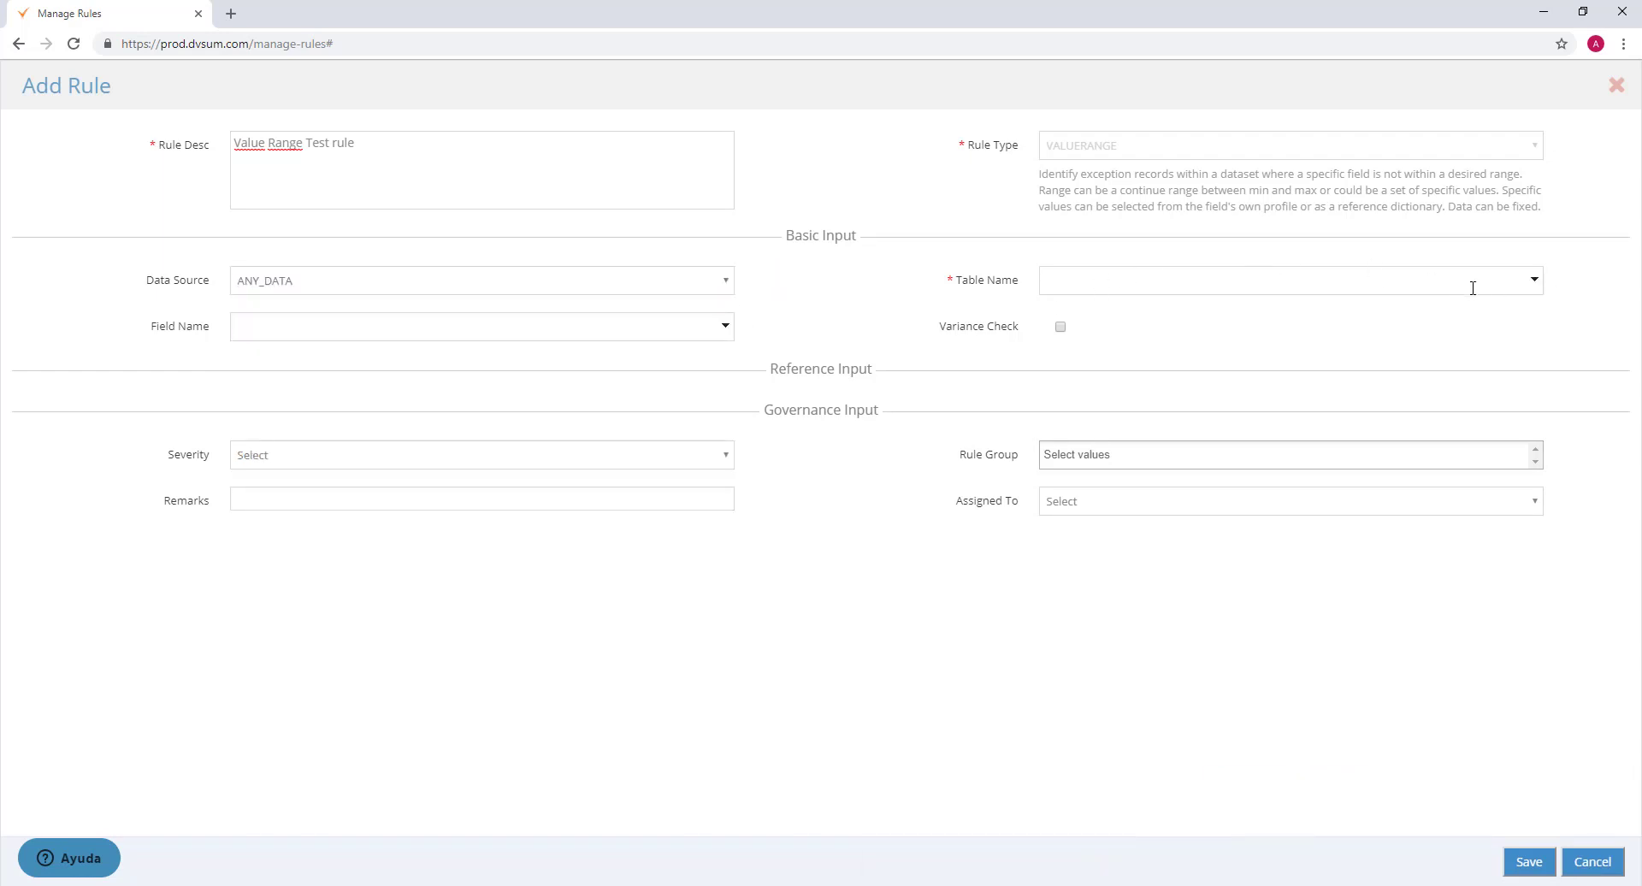
{"action": "left_click", "coordinate": [1529, 284]}
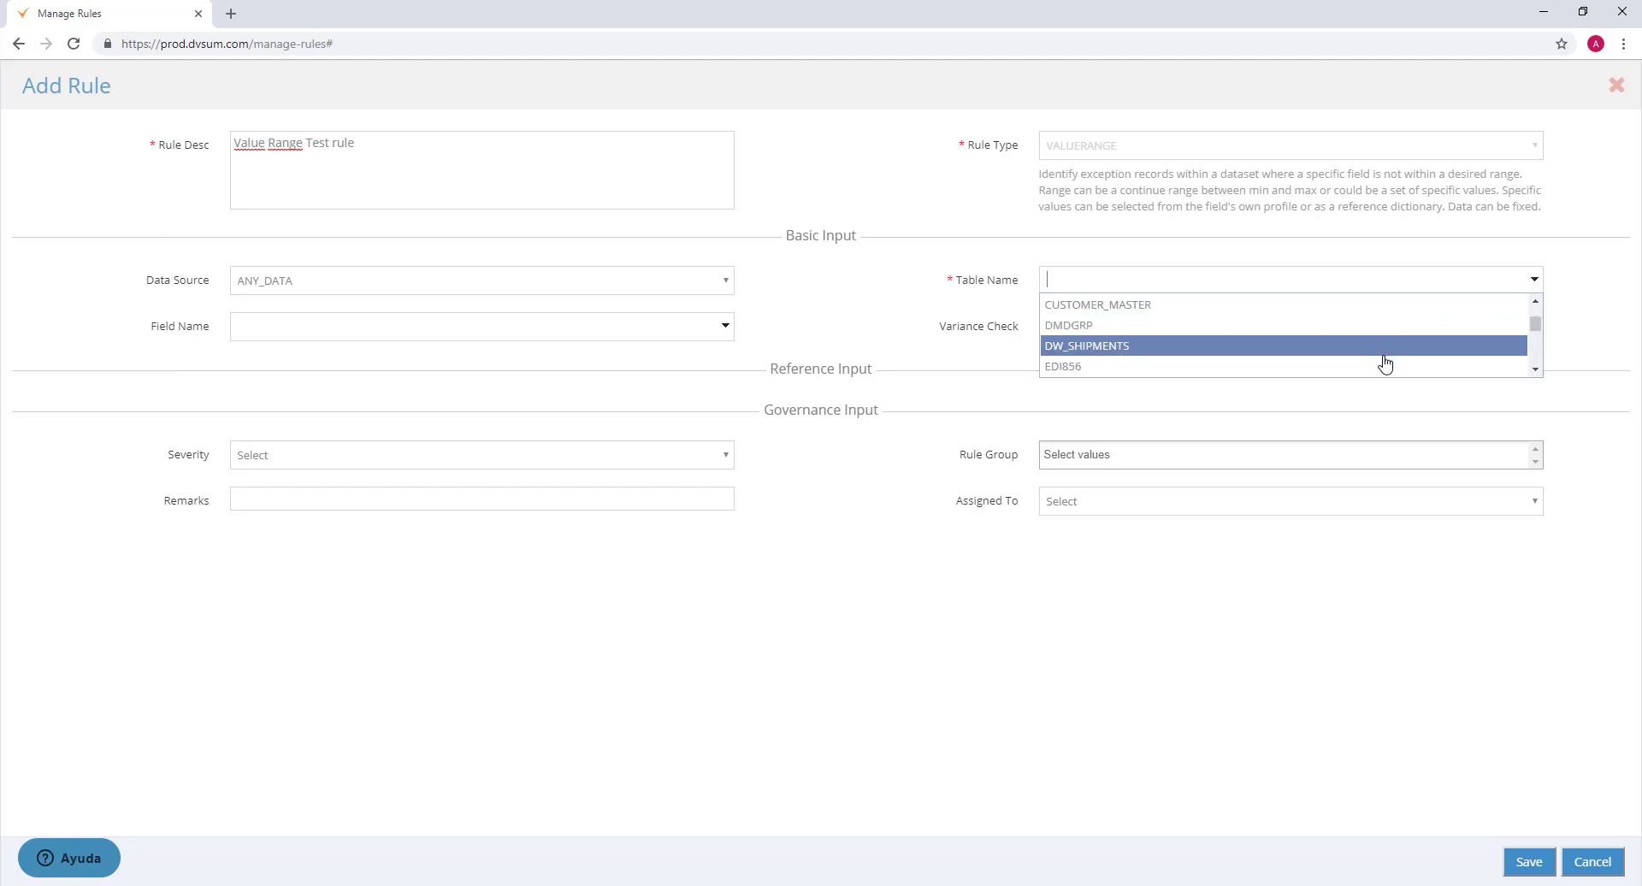
{"action": "left_click", "coordinate": [1386, 366]}
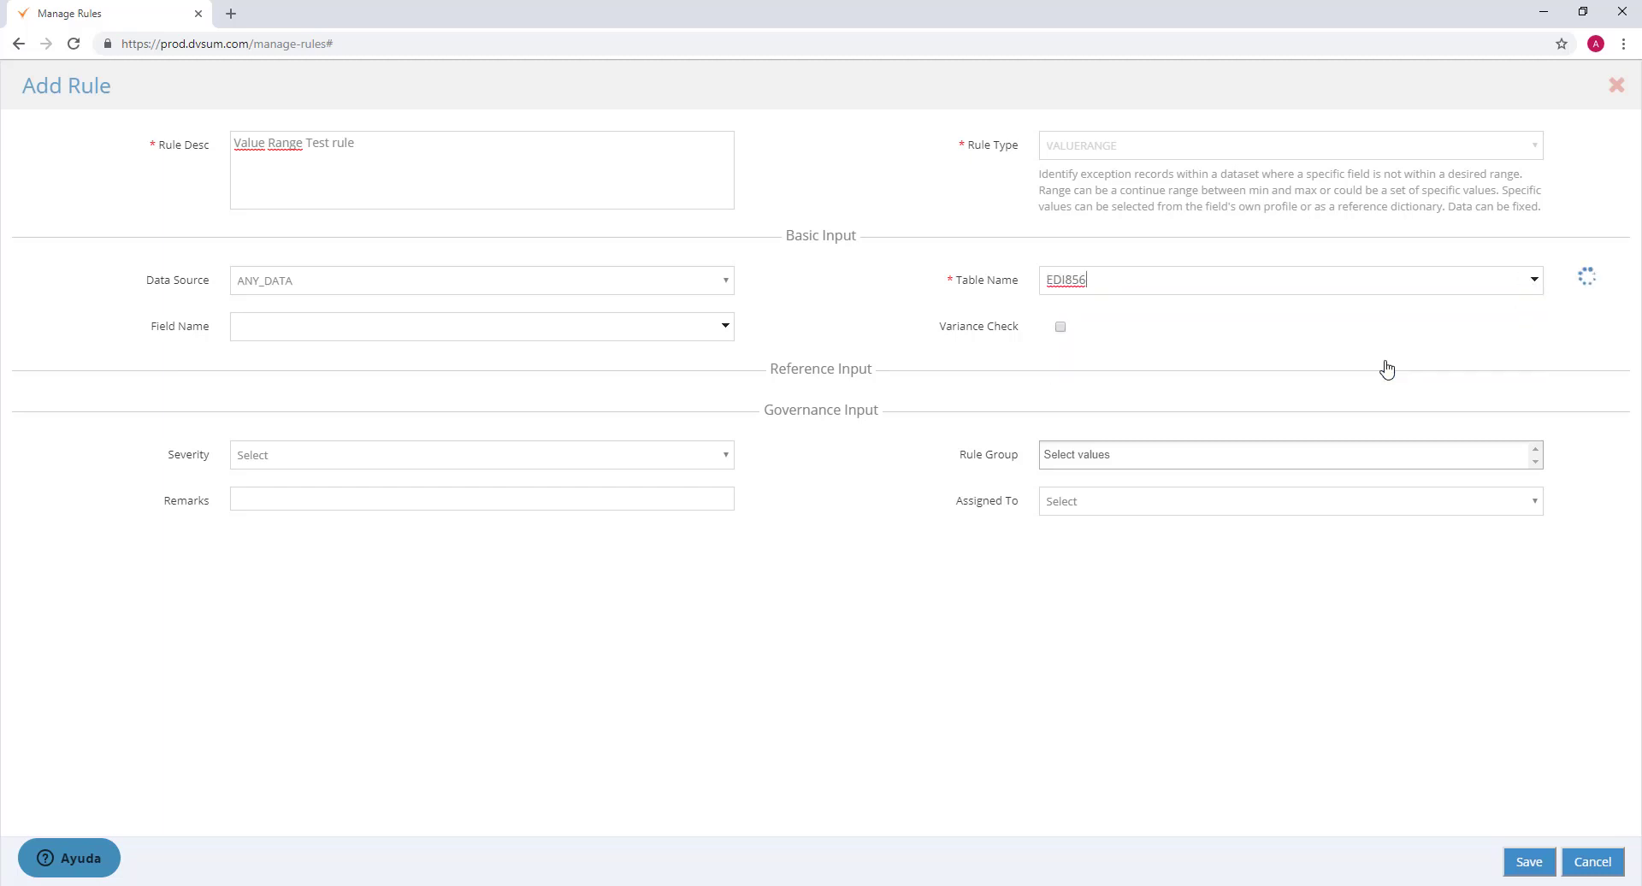
{"action": "left_click", "coordinate": [726, 326]}
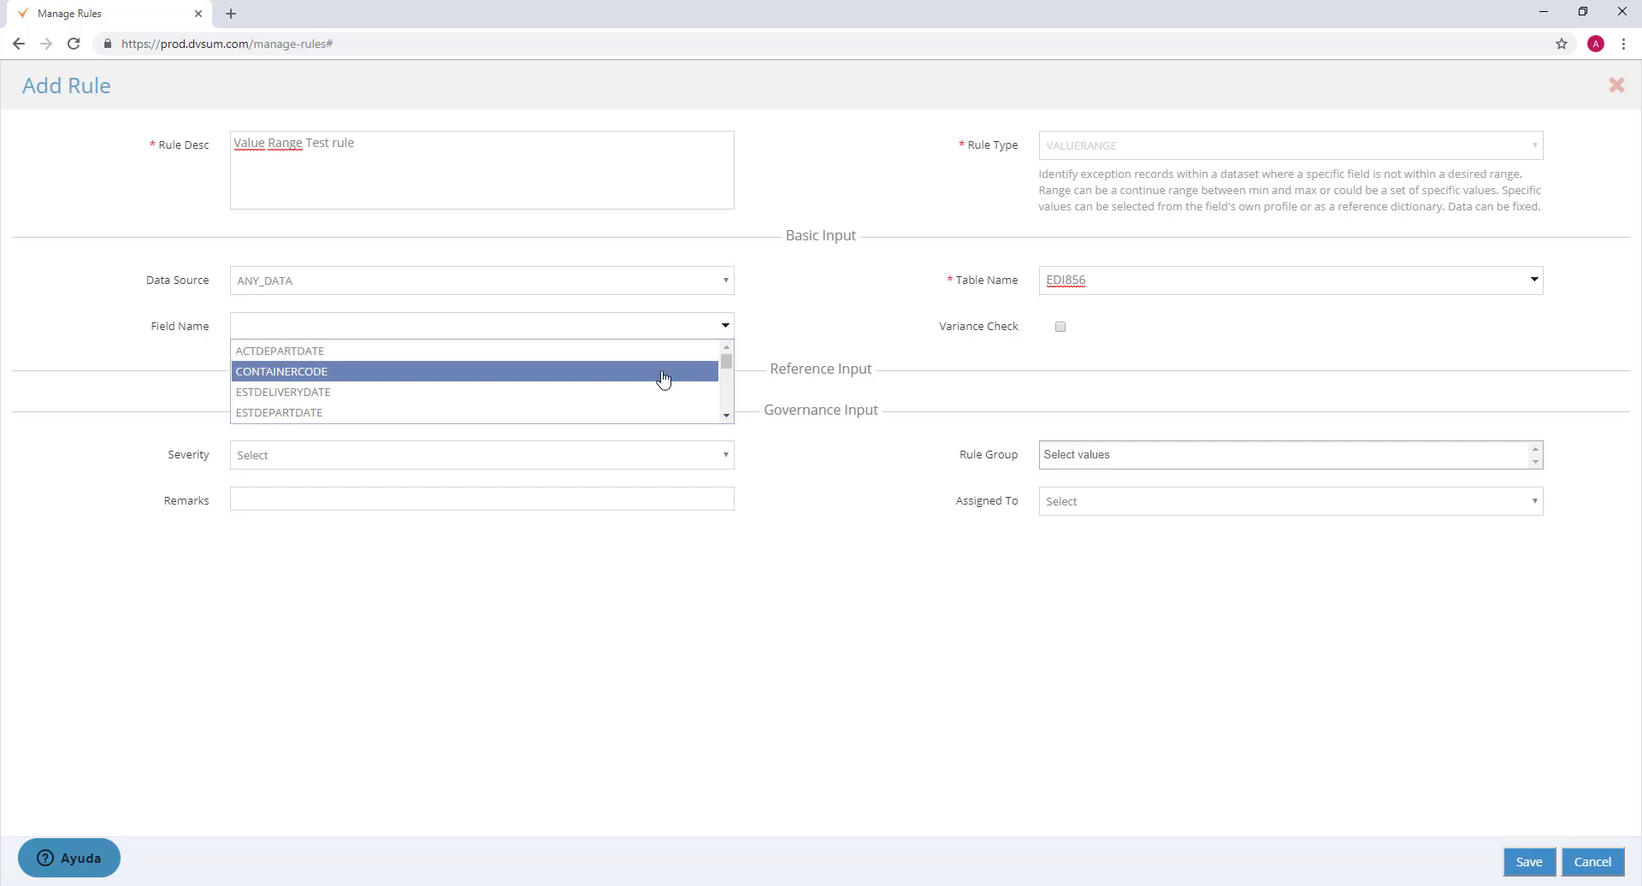
{"action": "type", "text": "q"}
{"action": "key", "text": "Return"}
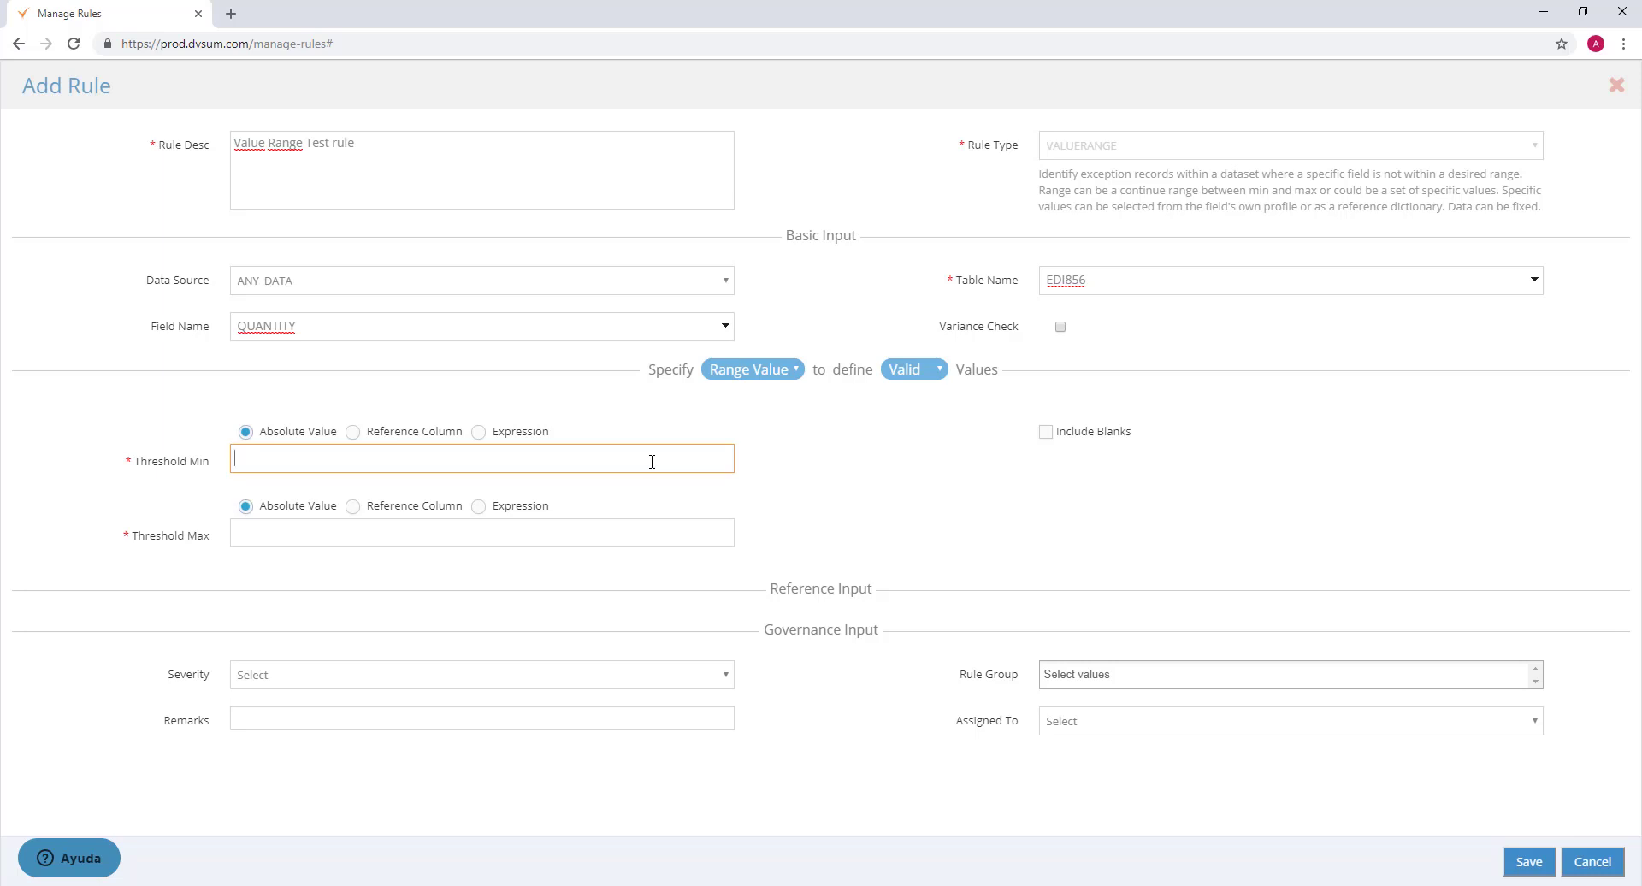
Define the valid range value with absolute thresholds of 1 as minimum and 9 as maximum
{"action": "type", "text": "1"}
{"action": "key", "text": "Tab"}
{"action": "type", "text": "9"}
{"action": "key", "text": "Tab"}
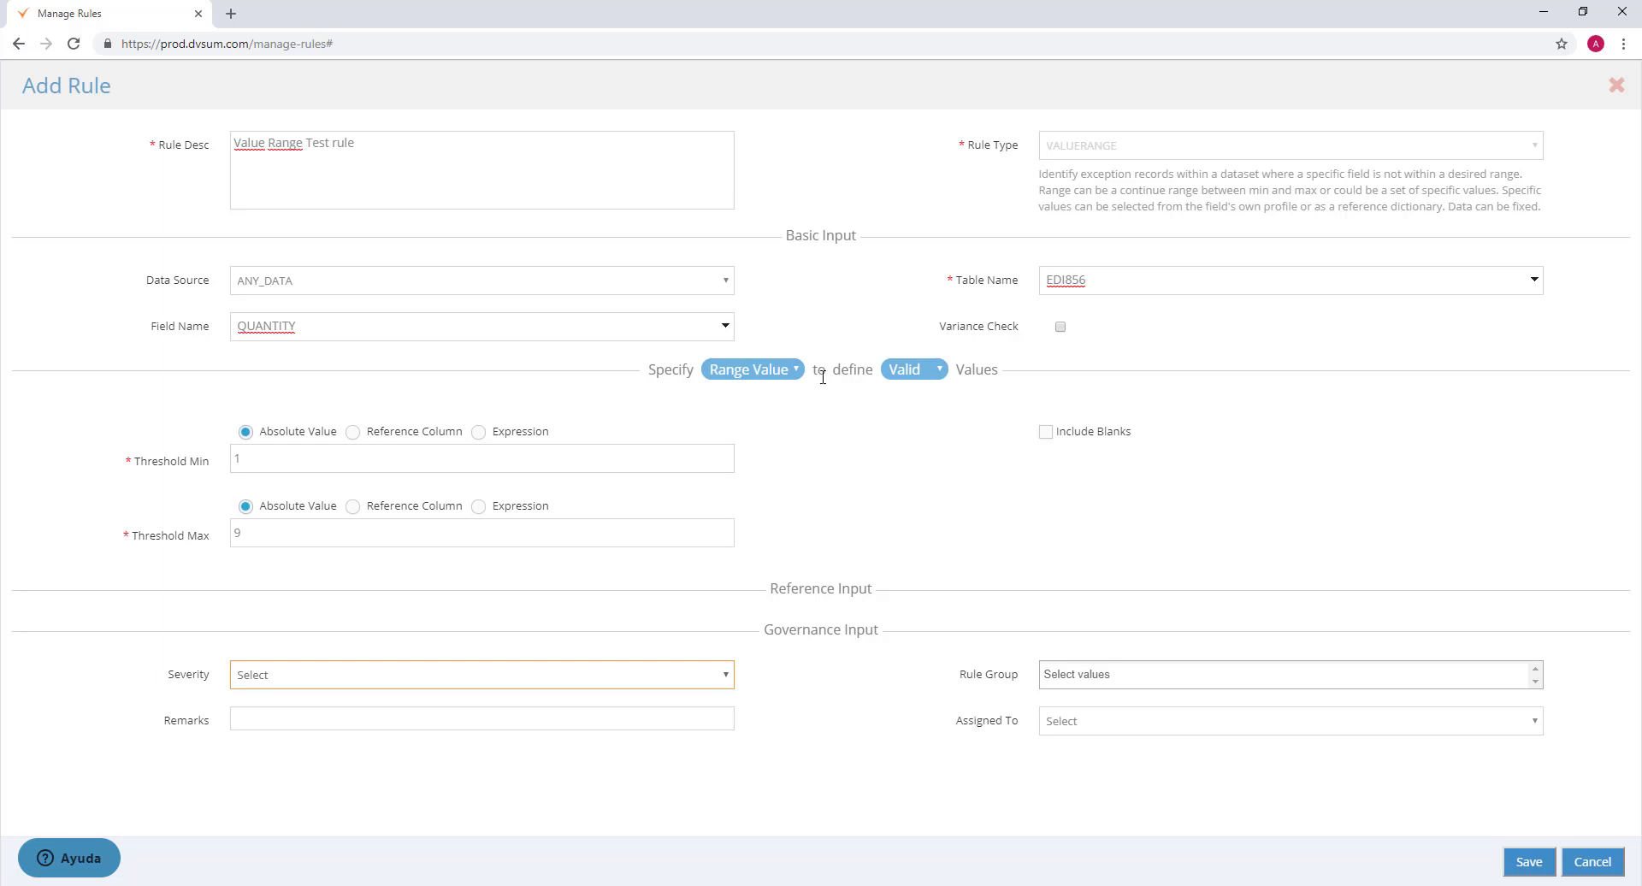
{"action": "left_click", "coordinate": [907, 373]}
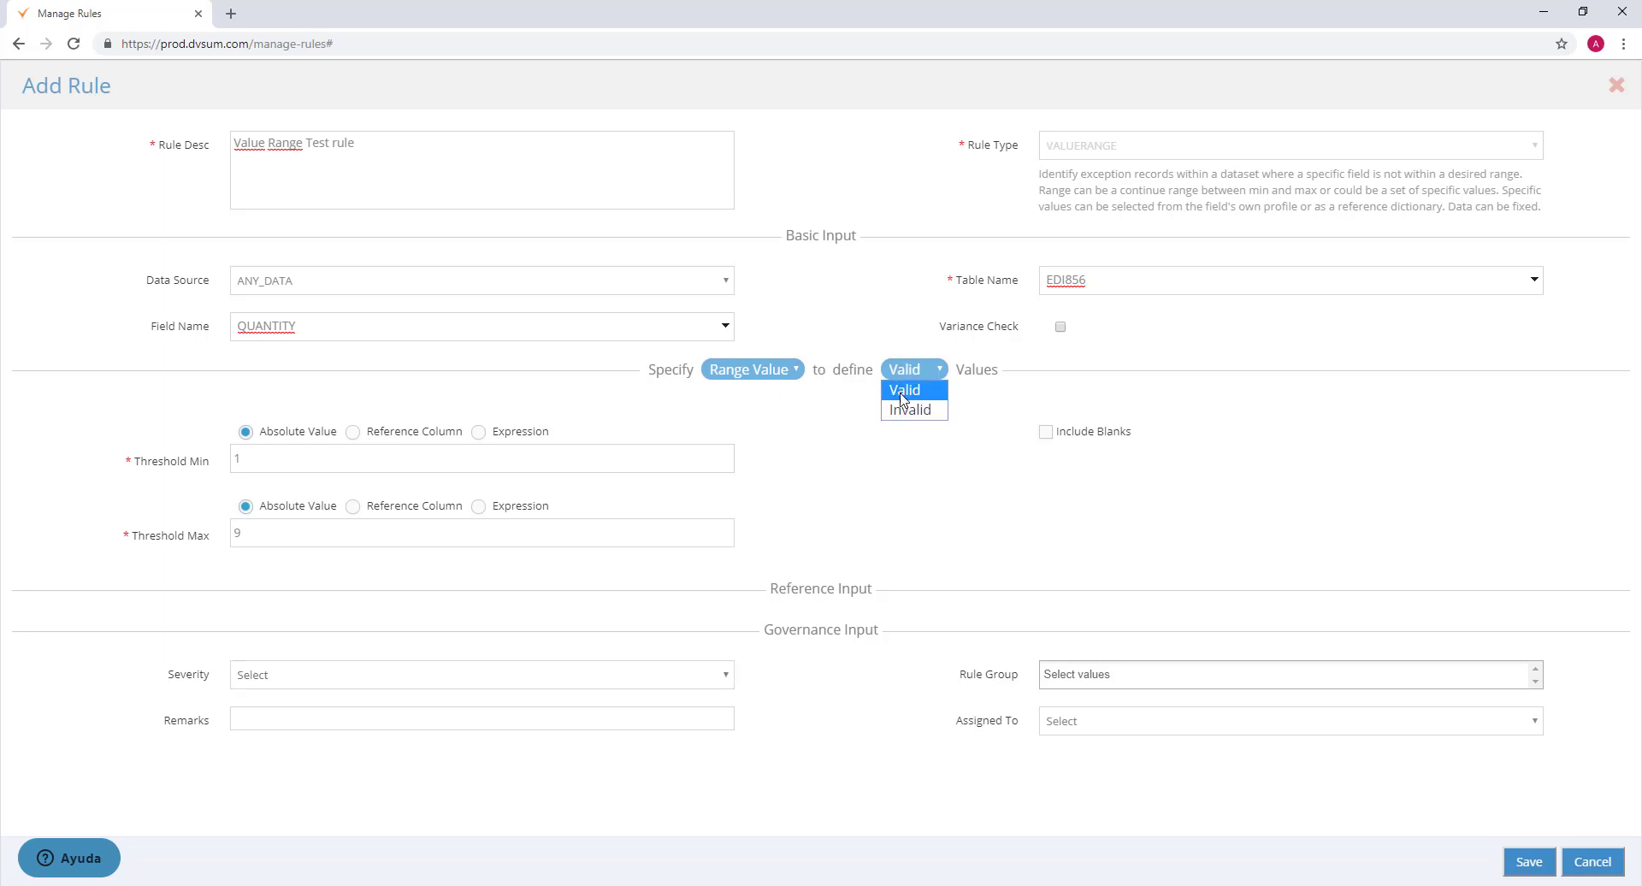
{"action": "left_click", "coordinate": [908, 373]}
{"action": "left_click", "coordinate": [780, 374]}
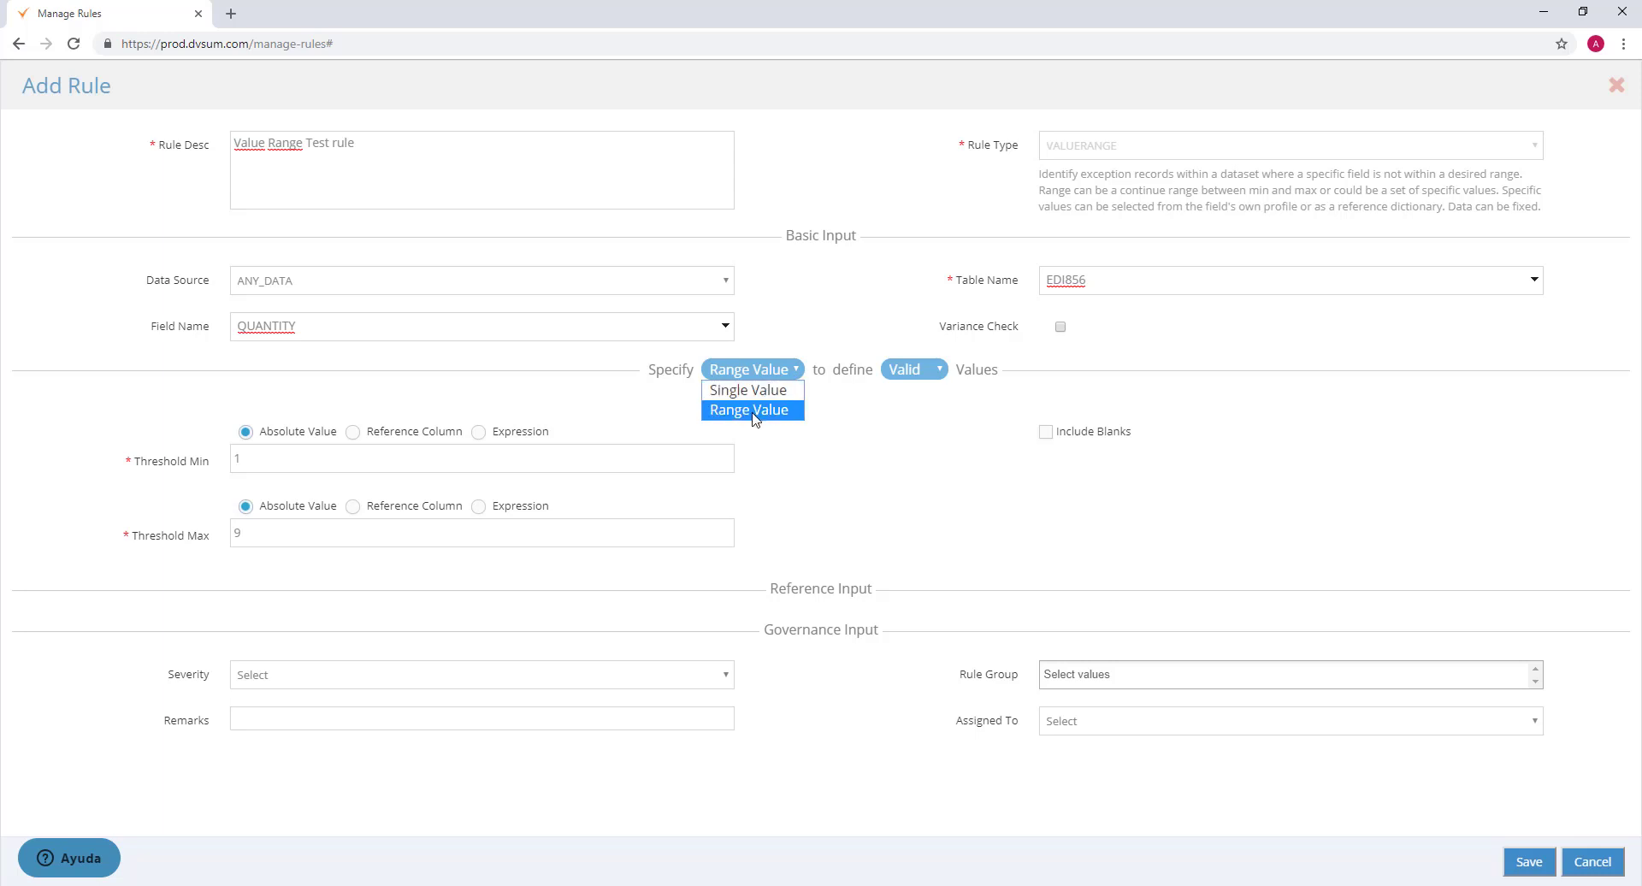
{"action": "left_click", "coordinate": [812, 507]}
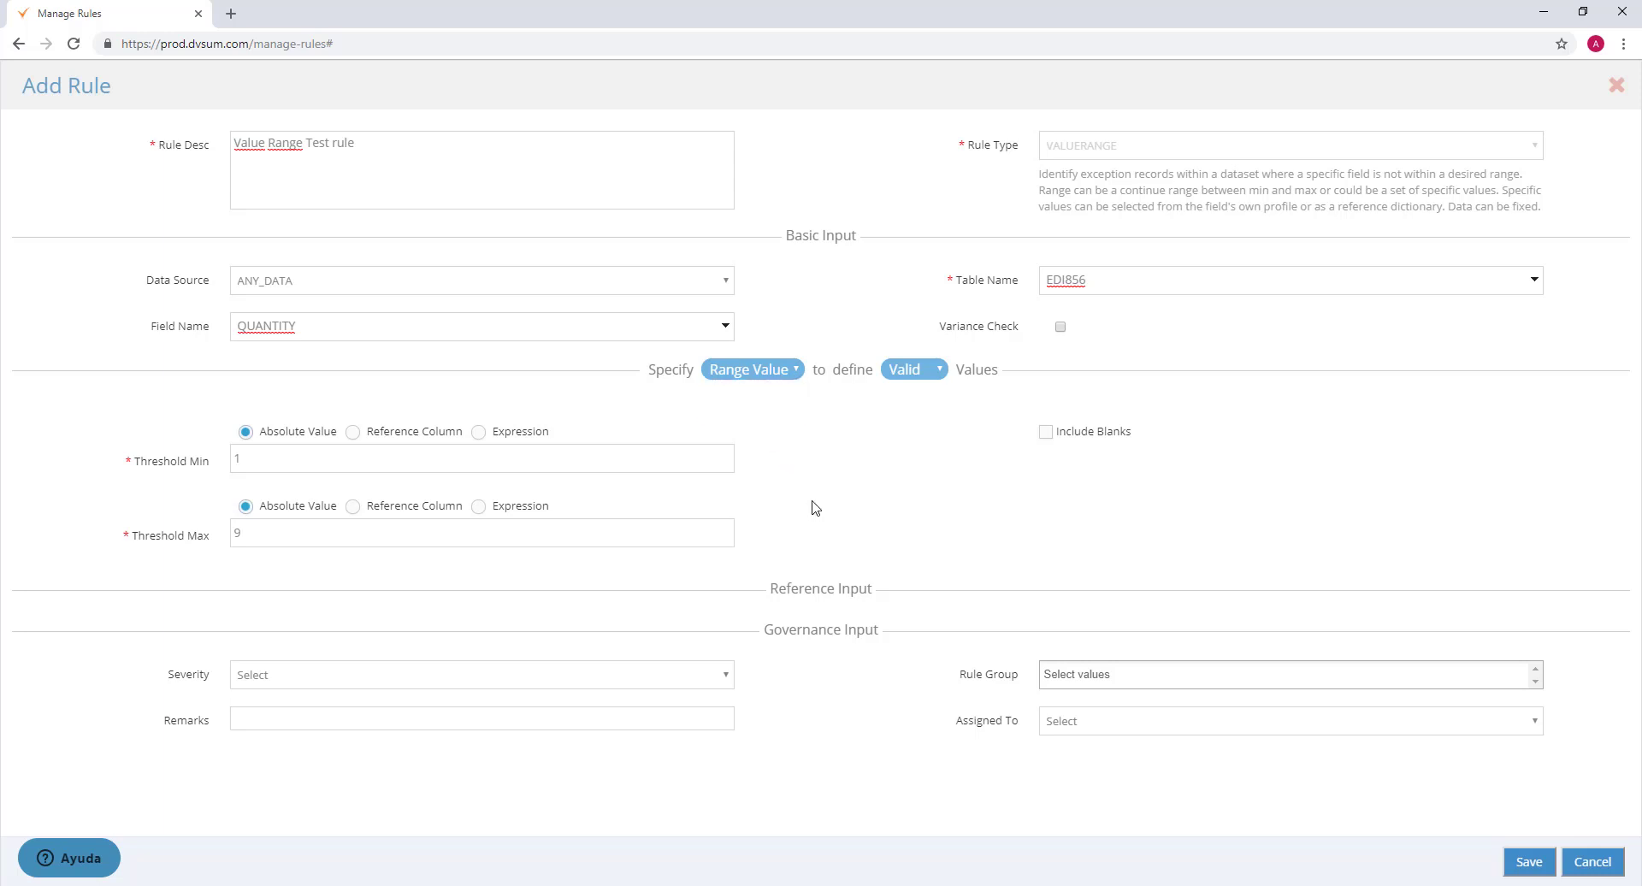
Set the rule's severity to Normal, assign it to the third listed user, and save the rule
{"action": "left_click", "coordinate": [708, 674]}
{"action": "left_click", "coordinate": [637, 730]}
{"action": "left_click", "coordinate": [1141, 675]}
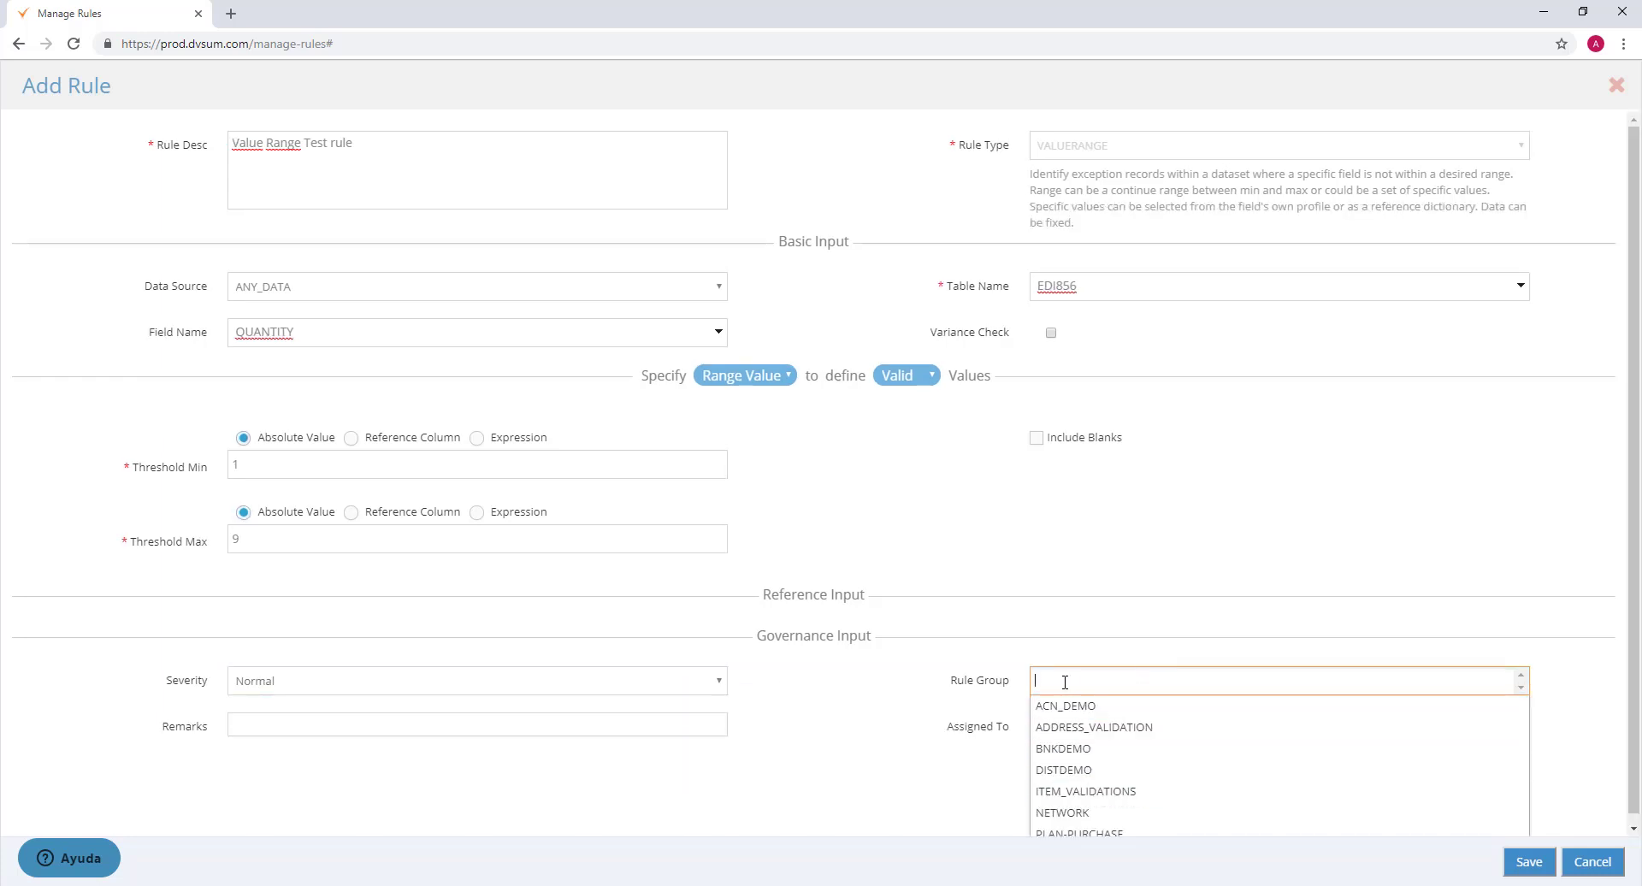
{"action": "left_click", "coordinate": [692, 705]}
{"action": "left_click", "coordinate": [666, 723]}
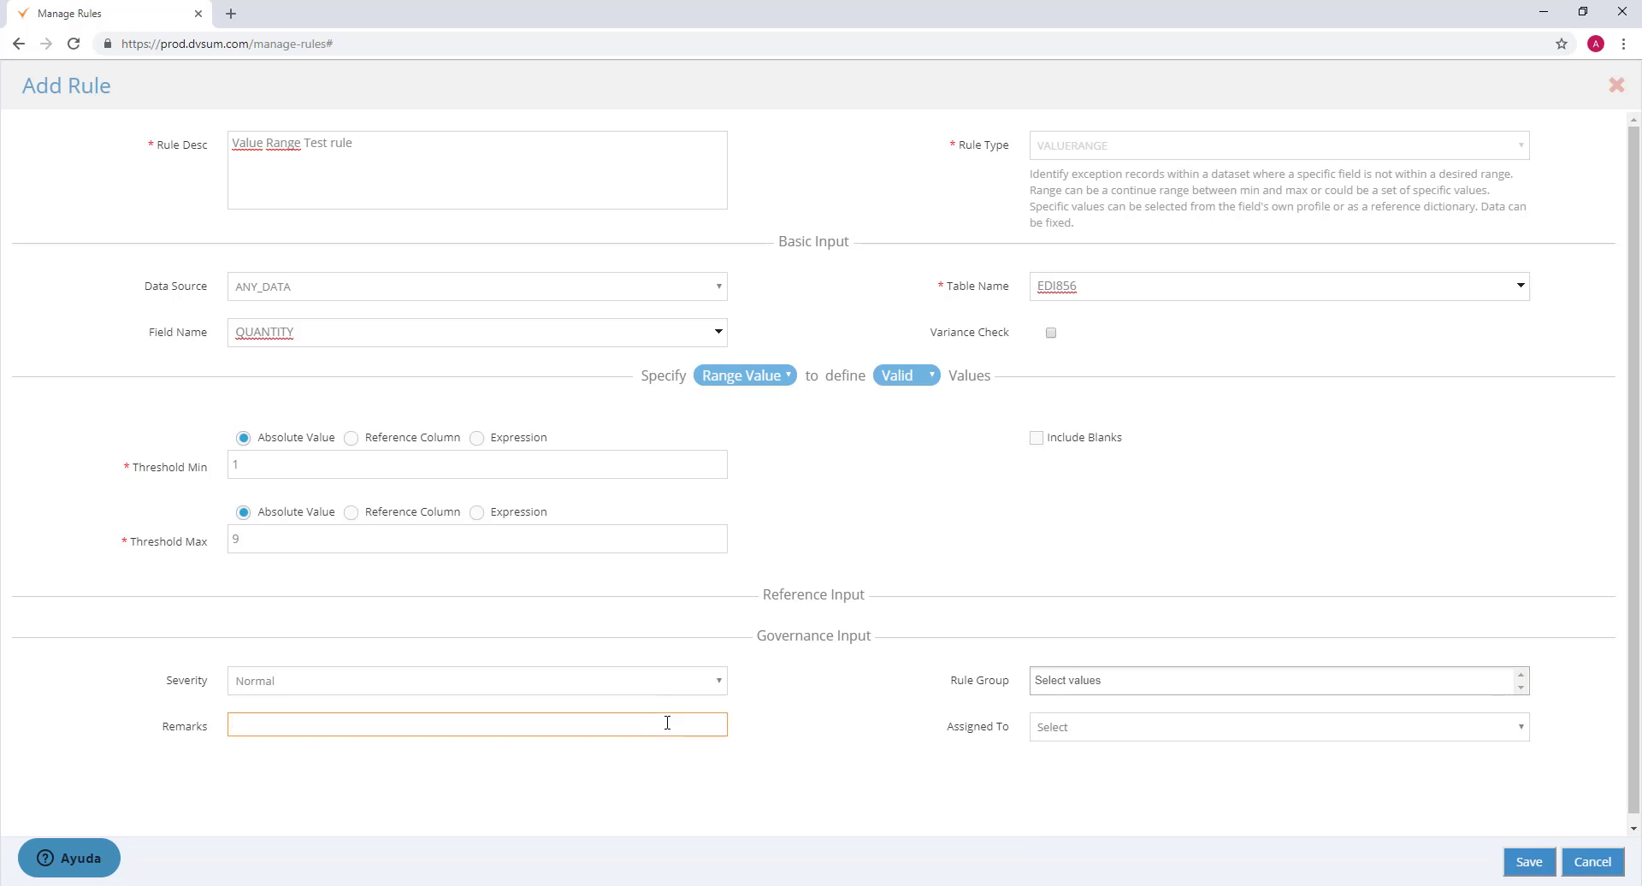
{"action": "left_click", "coordinate": [1045, 734]}
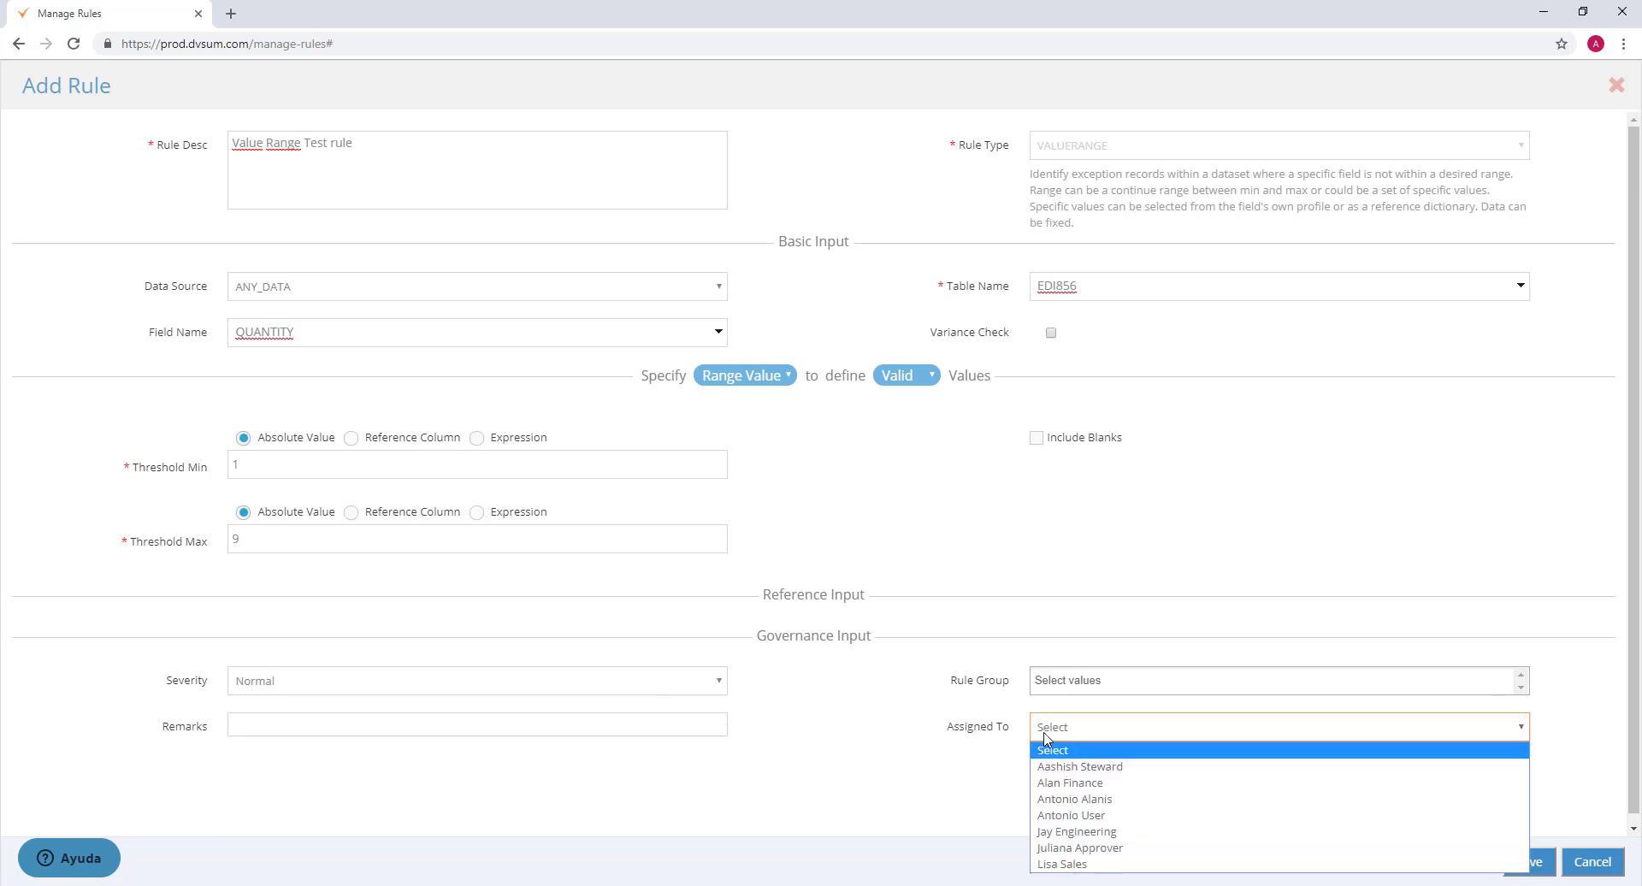
{"action": "left_click", "coordinate": [1057, 799]}
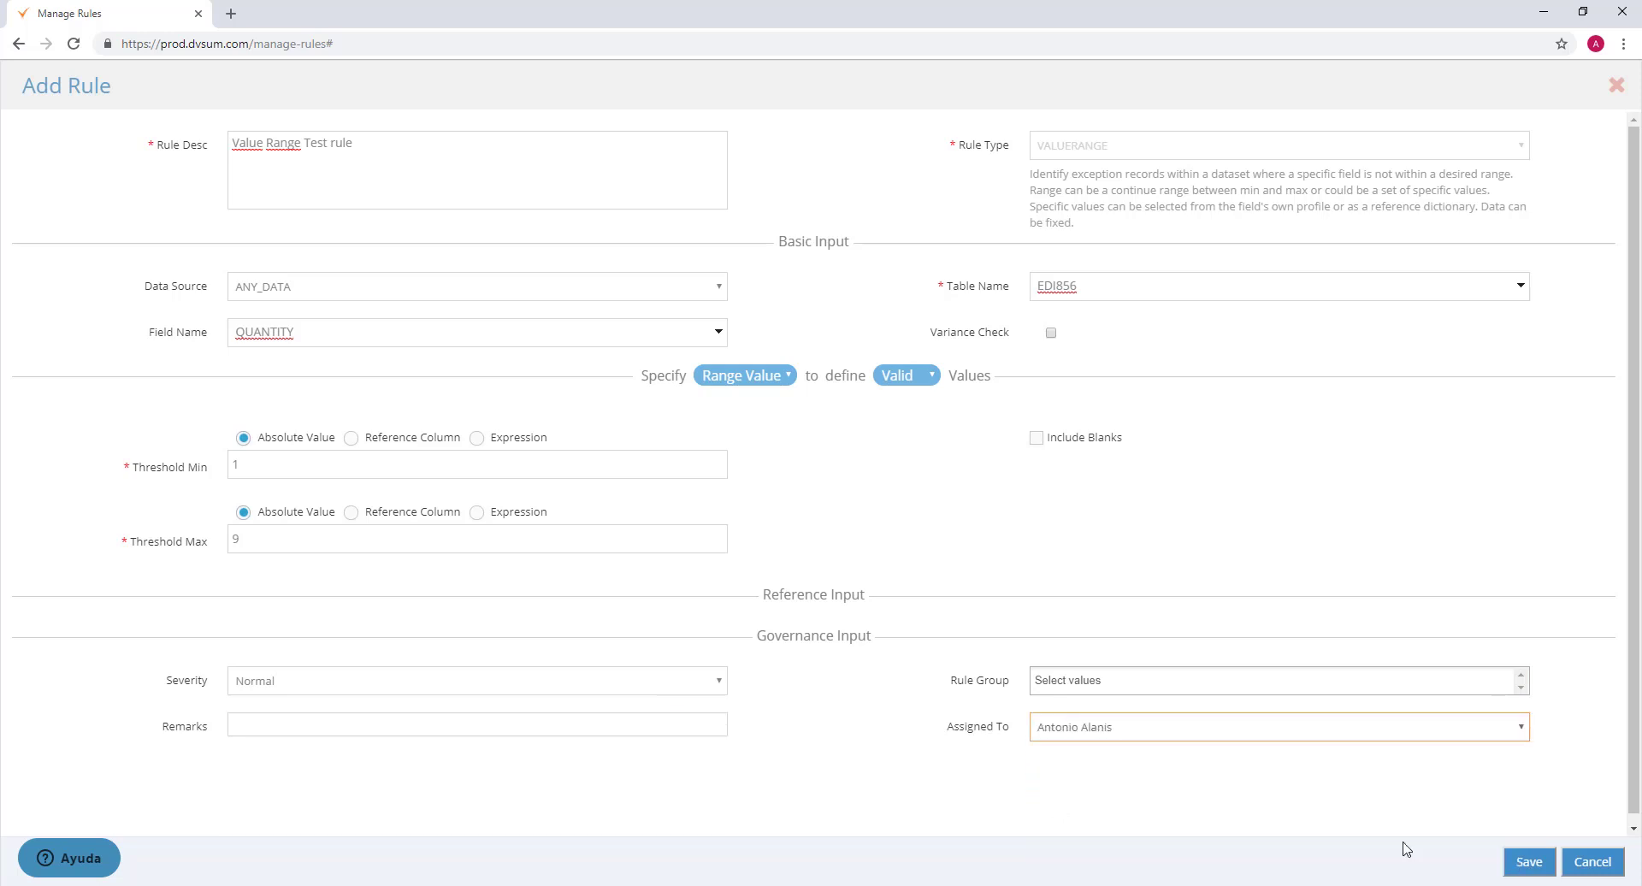
{"action": "left_click", "coordinate": [1529, 864]}
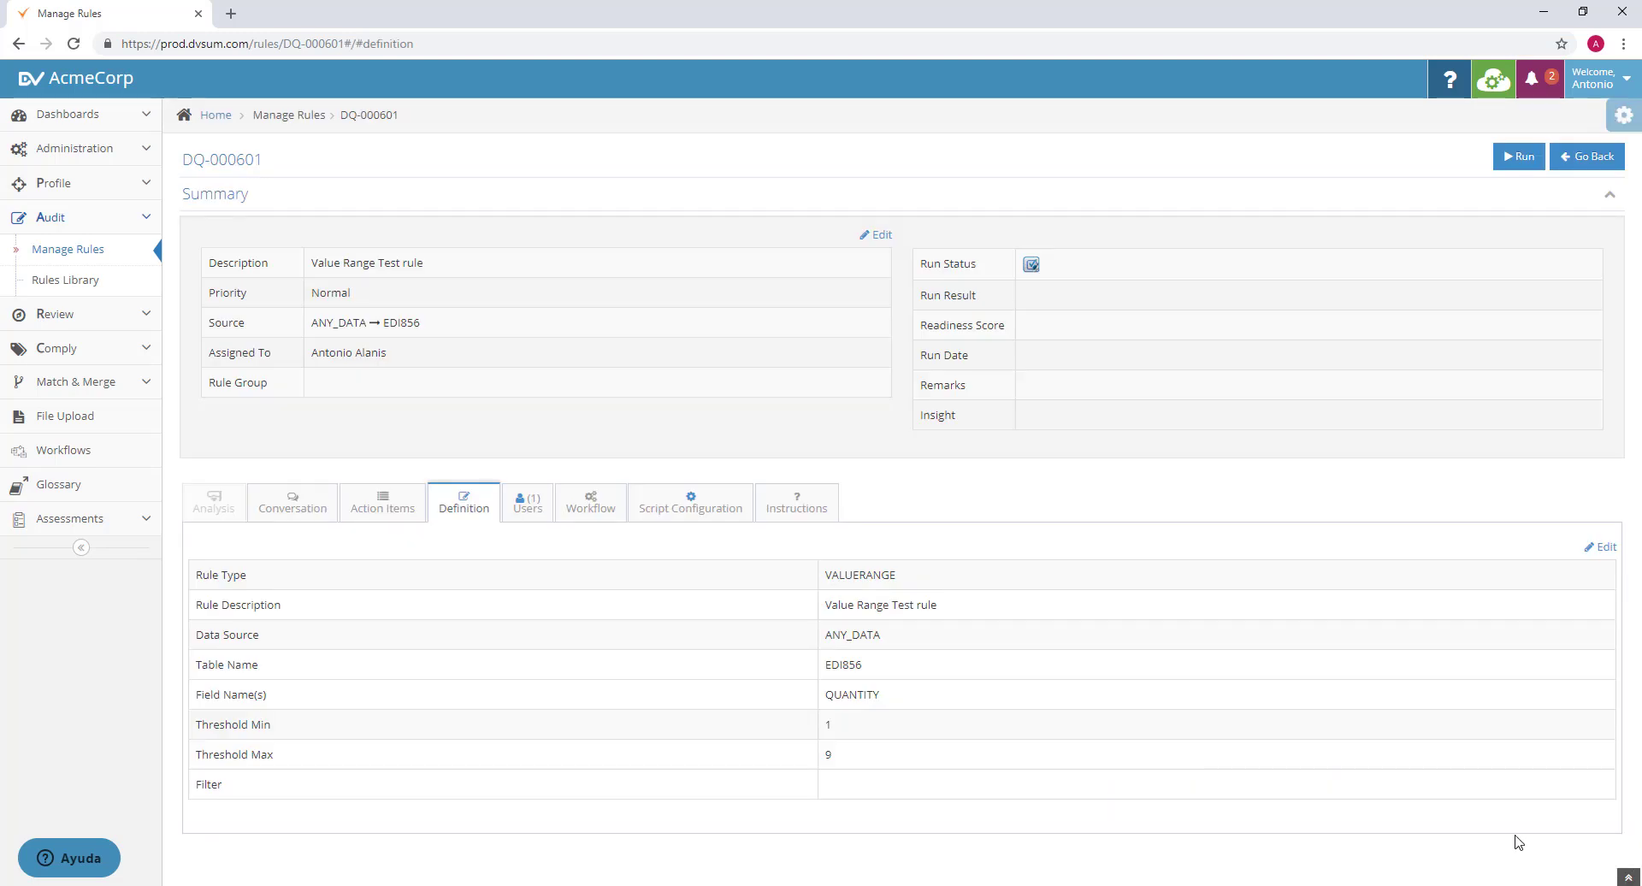
Run the value range rule and review its run result, readiness score and remarks in the summary
{"action": "left_click", "coordinate": [1522, 162]}
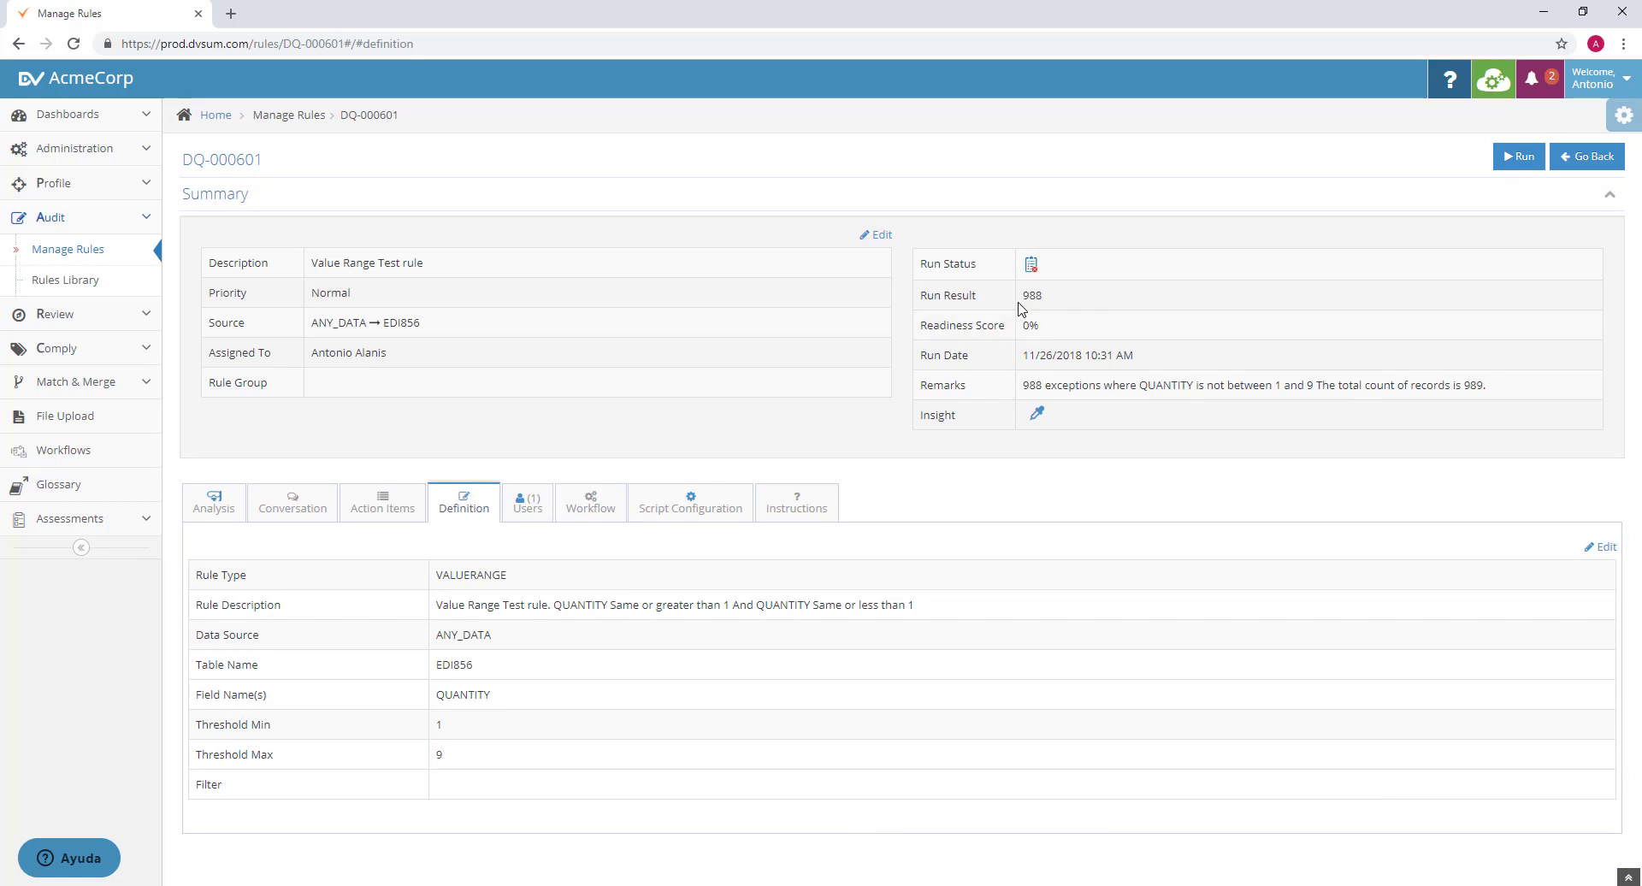
{"action": "left_click_drag", "start_coordinate": [1025, 301], "coordinate": [1057, 303]}
{"action": "left_click", "coordinate": [1057, 303]}
{"action": "left_click_drag", "start_coordinate": [1045, 328], "coordinate": [1013, 334]}
{"action": "left_click_drag", "start_coordinate": [1019, 390], "coordinate": [1323, 386]}
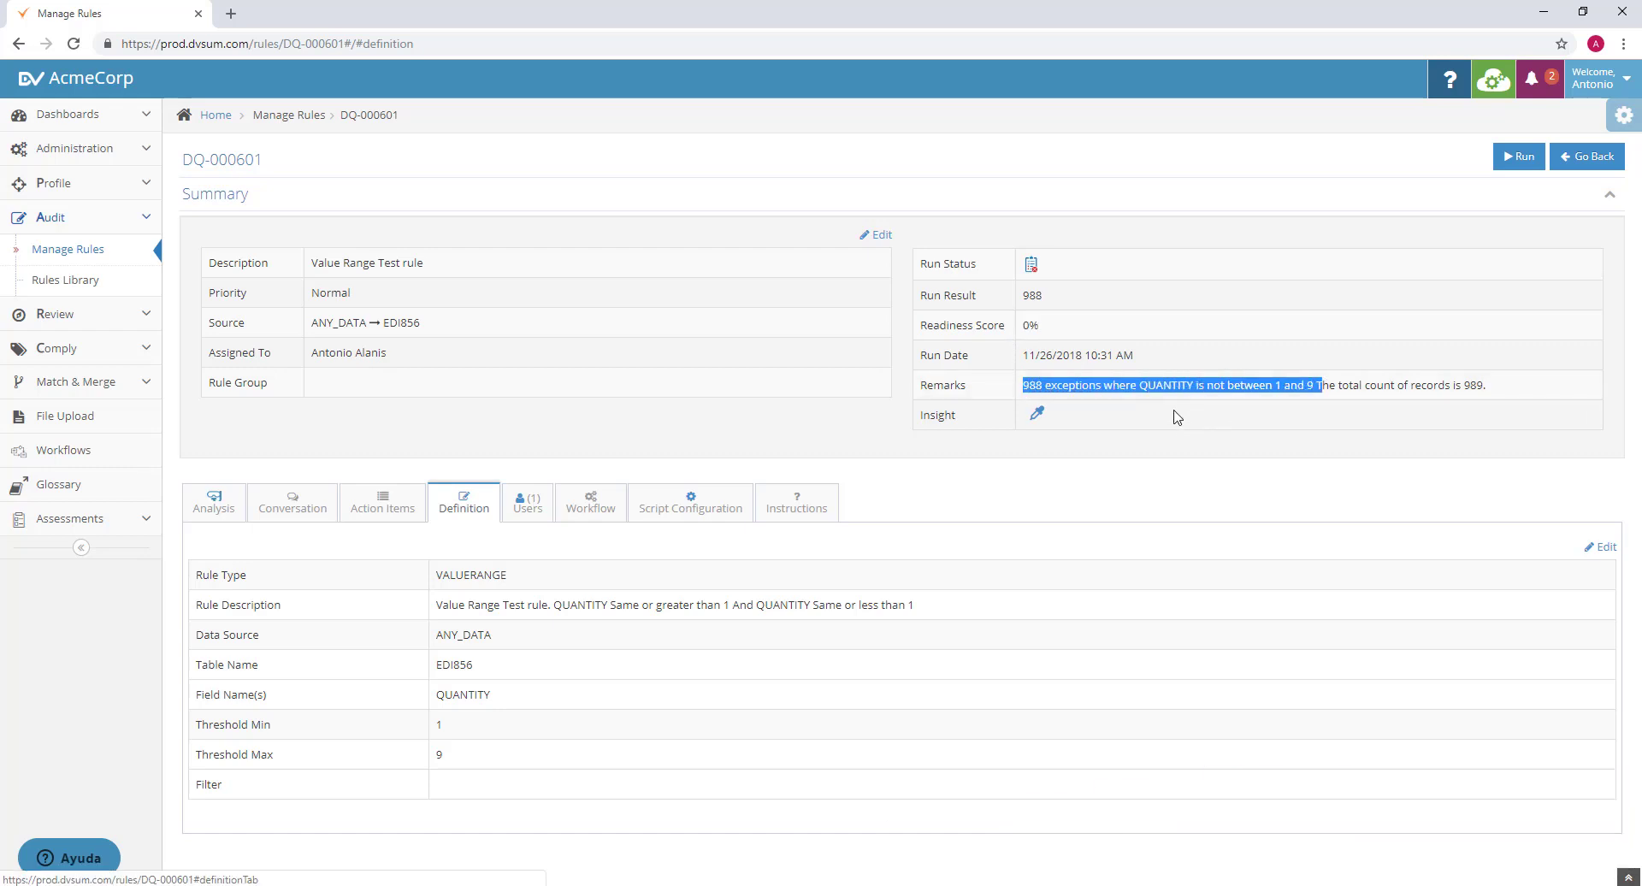
Examine the rule's exception records in the analysis, looking at the flagged QUANTITY values
{"action": "left_click", "coordinate": [221, 513]}
{"action": "scroll", "coordinate": [948, 344], "scroll_direction": "down", "scroll_amount": 3}
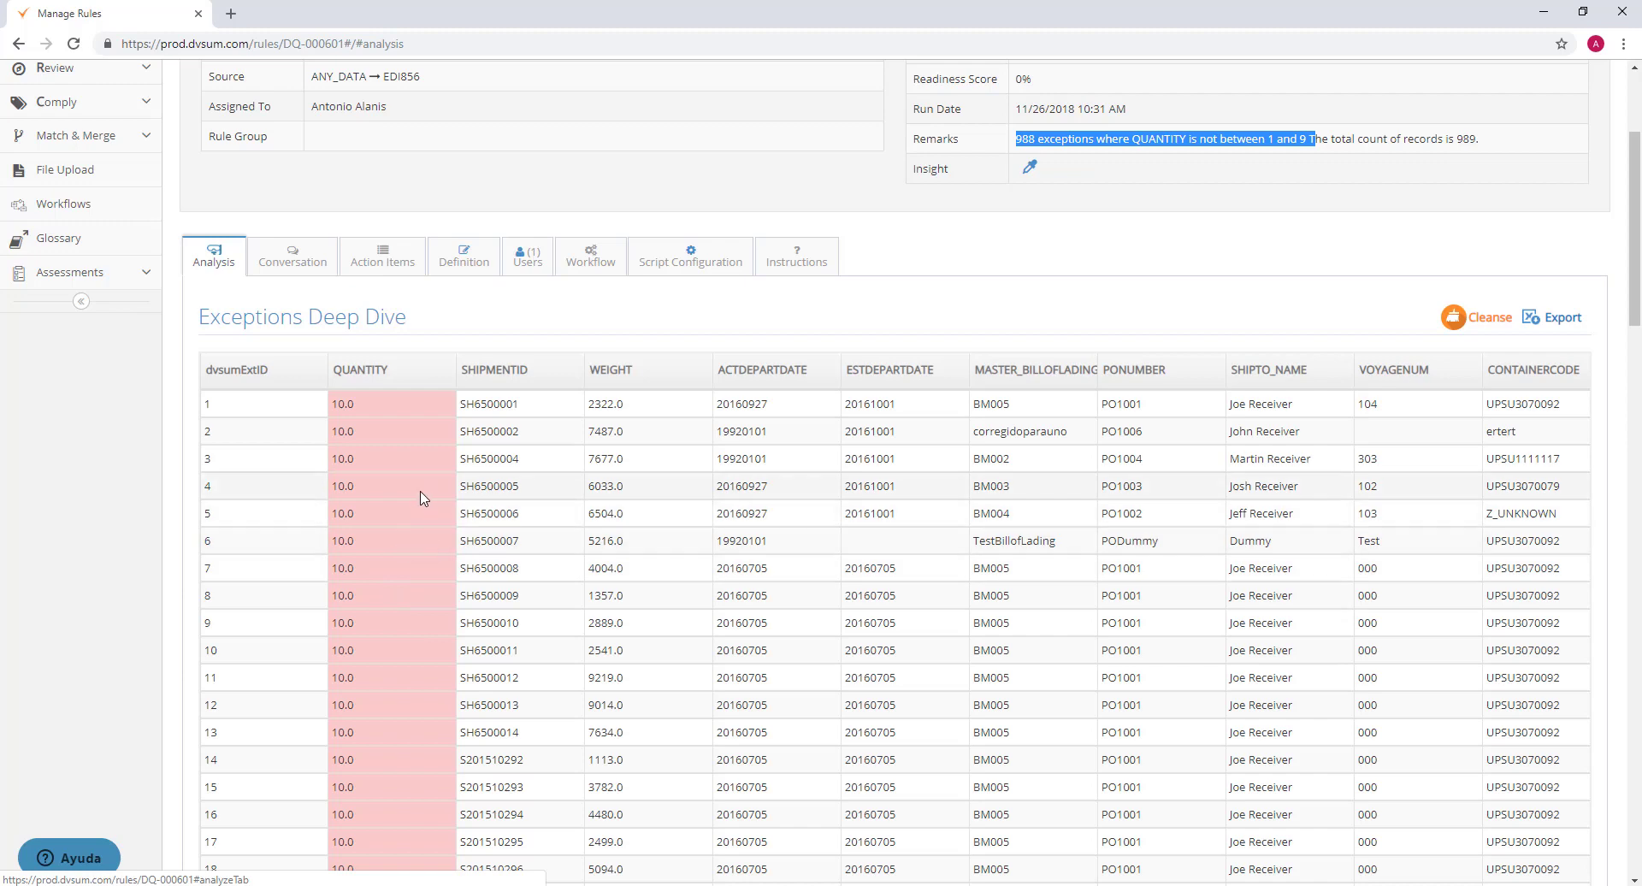
{"action": "scroll", "coordinate": [420, 511], "scroll_direction": "down", "scroll_amount": 3}
{"action": "scroll", "coordinate": [420, 499], "scroll_direction": "up", "scroll_amount": 3}
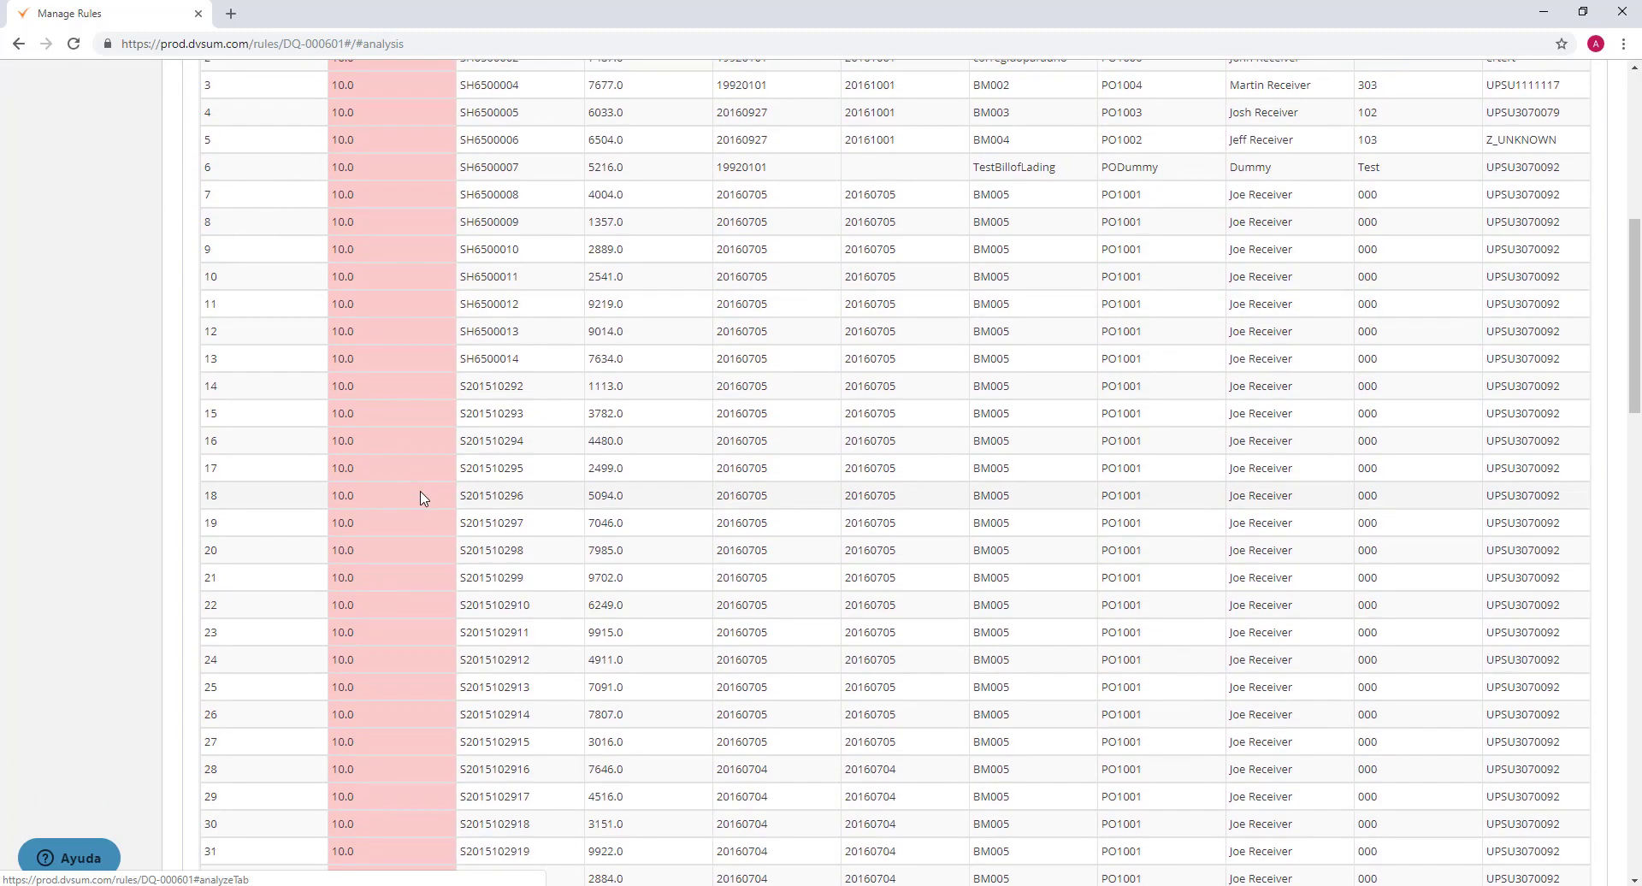
{"action": "scroll", "coordinate": [403, 618], "scroll_direction": "left", "scroll_amount": 2}
{"action": "scroll", "coordinate": [398, 619], "scroll_direction": "up", "scroll_amount": 1}
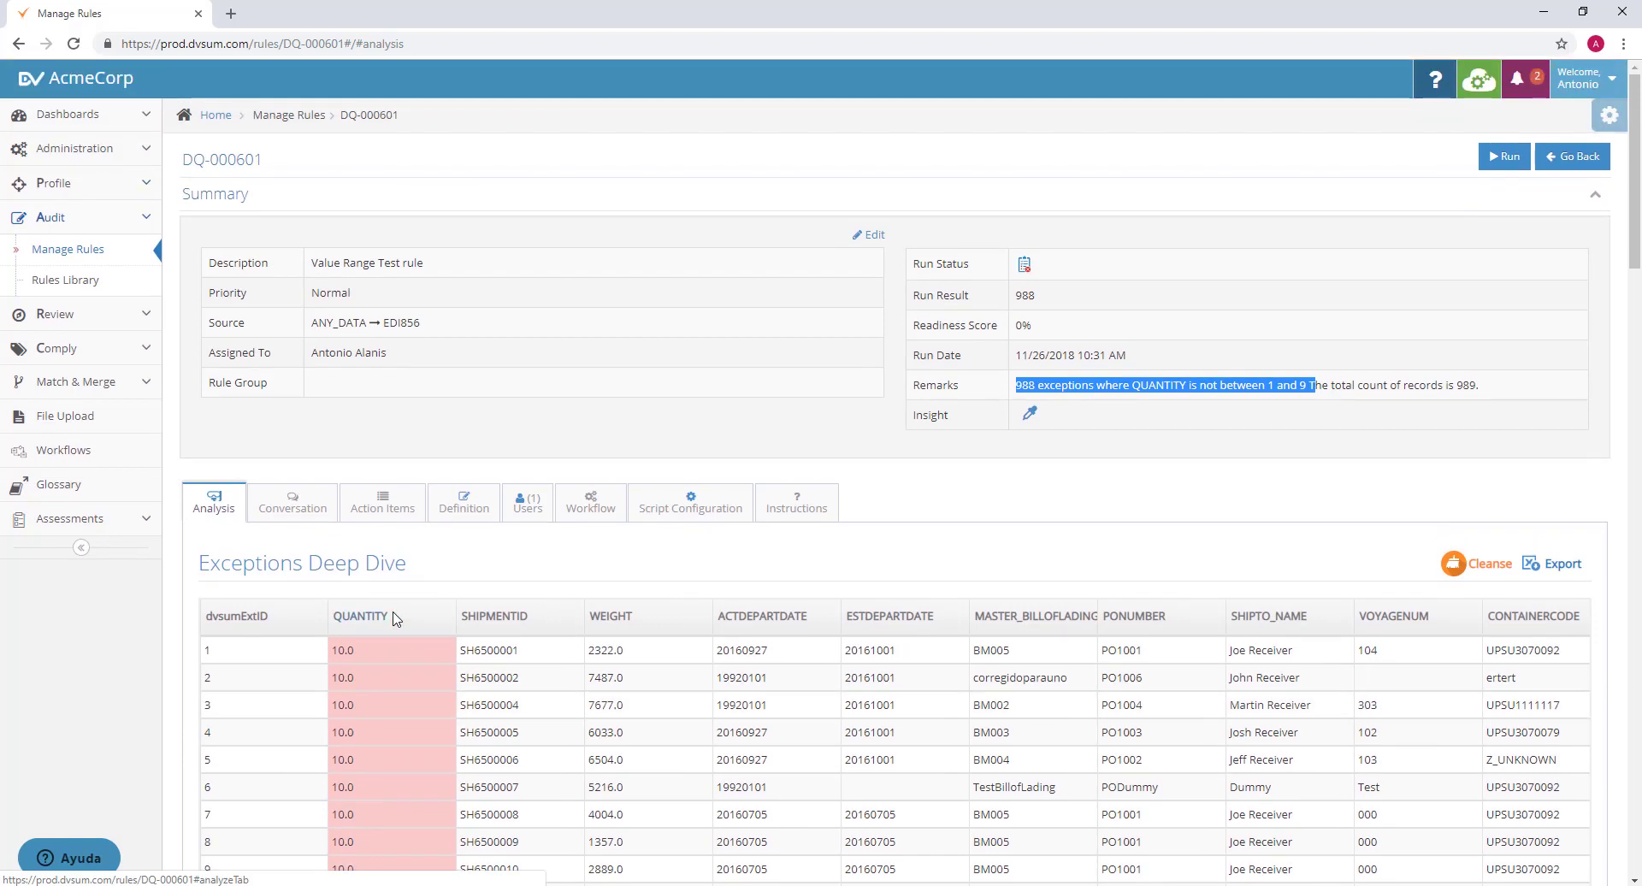
{"action": "key", "text": "ctrl+l"}
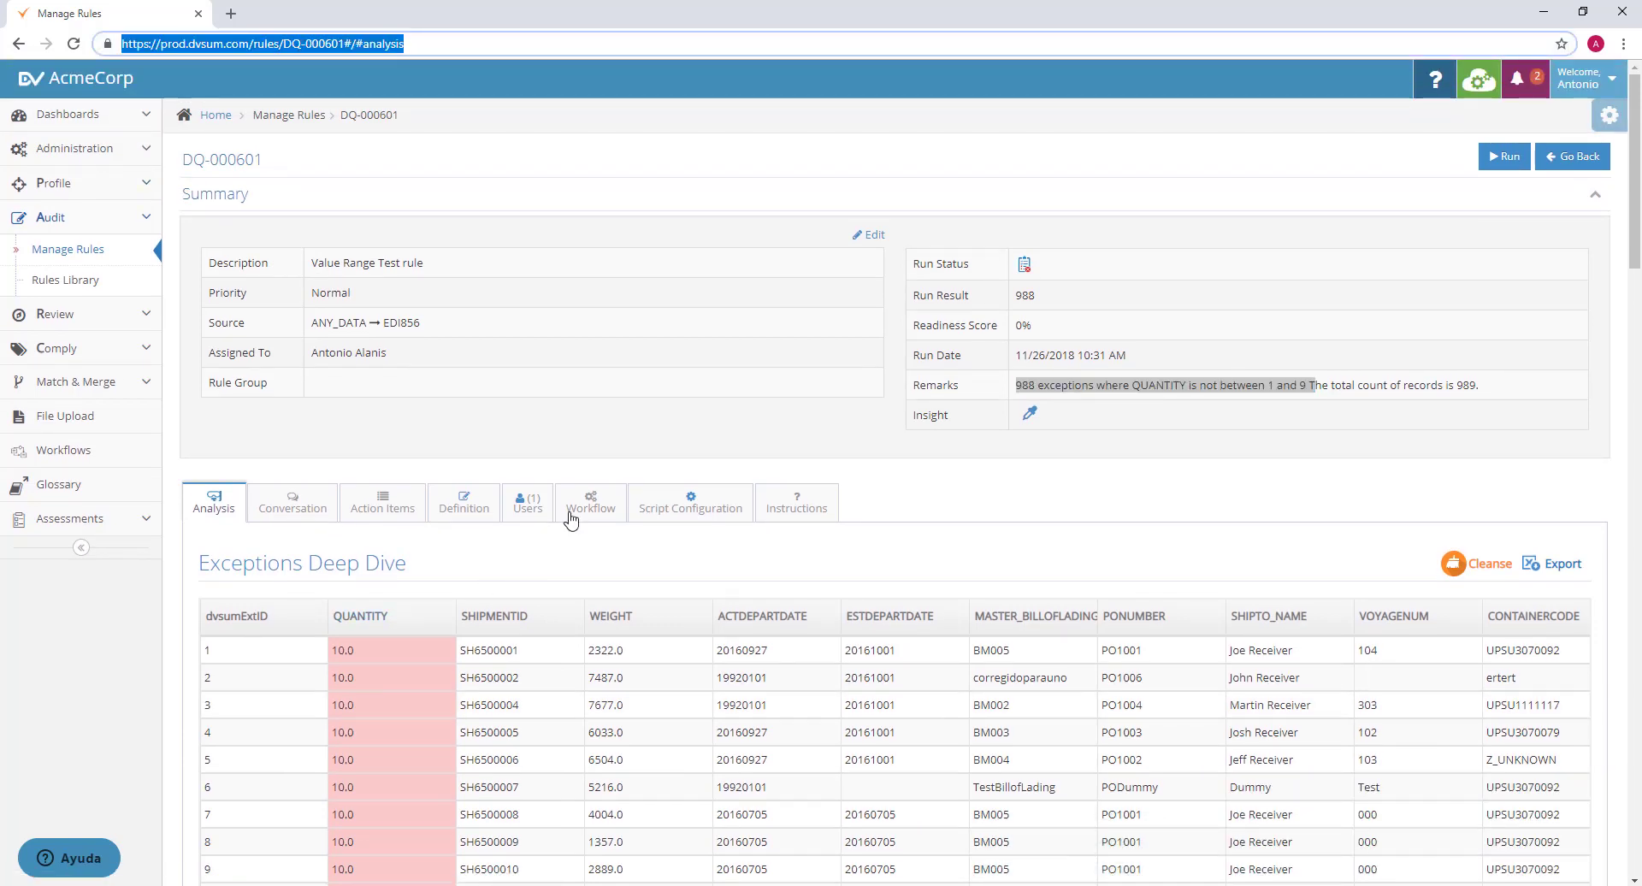
Return to Manage Rules and add a Business Context rule of type UNIQUE VALUES described as "Unique Values Test"
{"action": "left_click", "coordinate": [85, 251]}
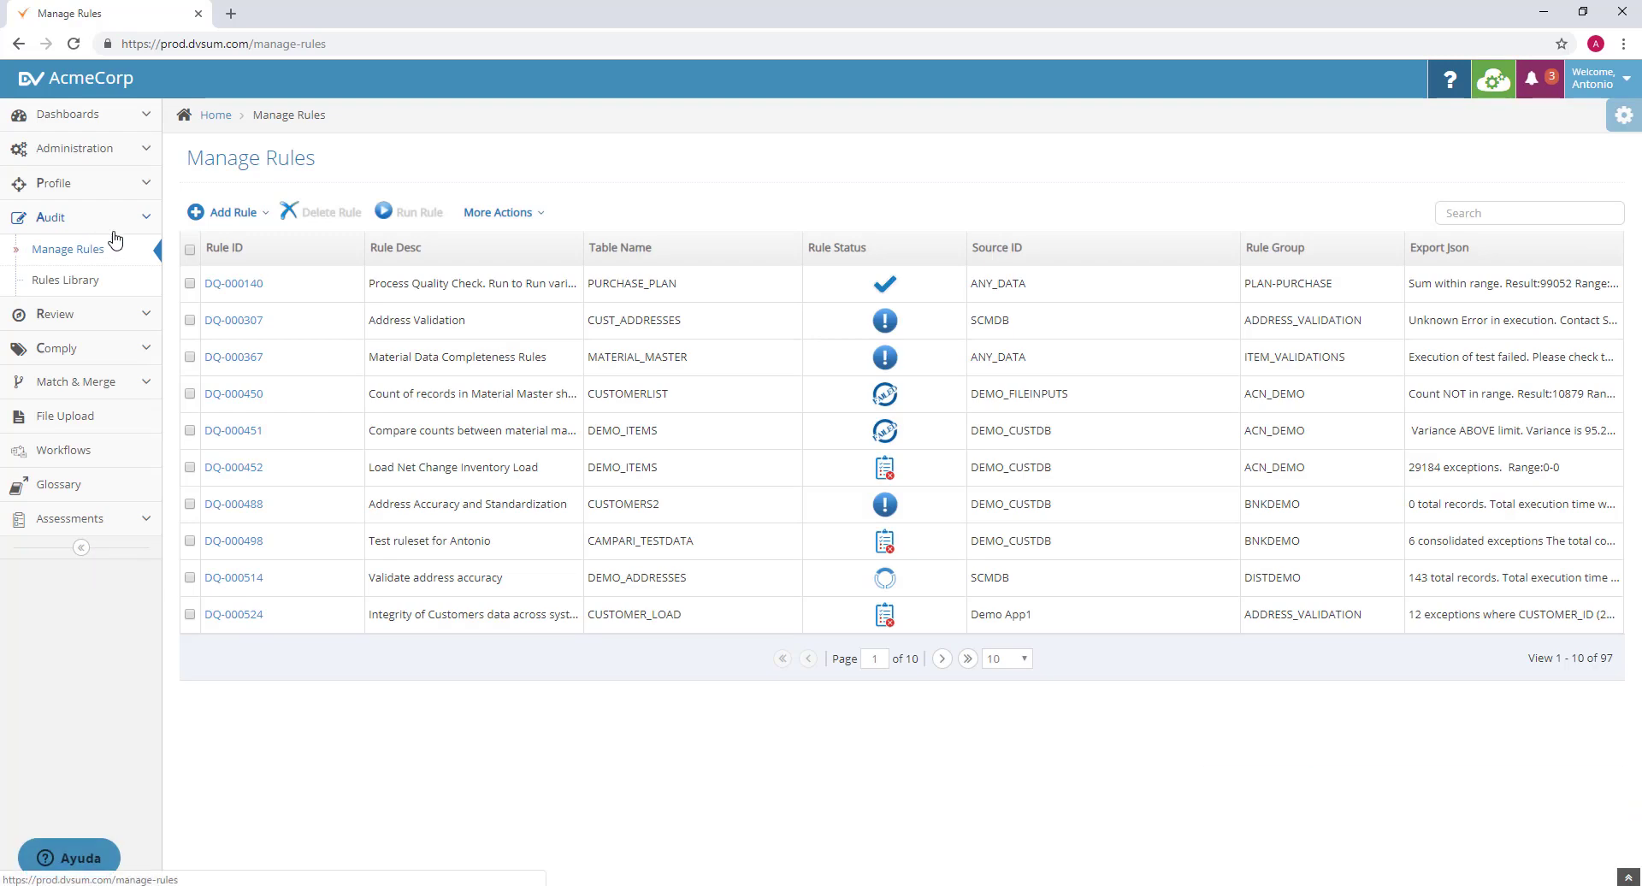
{"action": "left_click", "coordinate": [253, 221]}
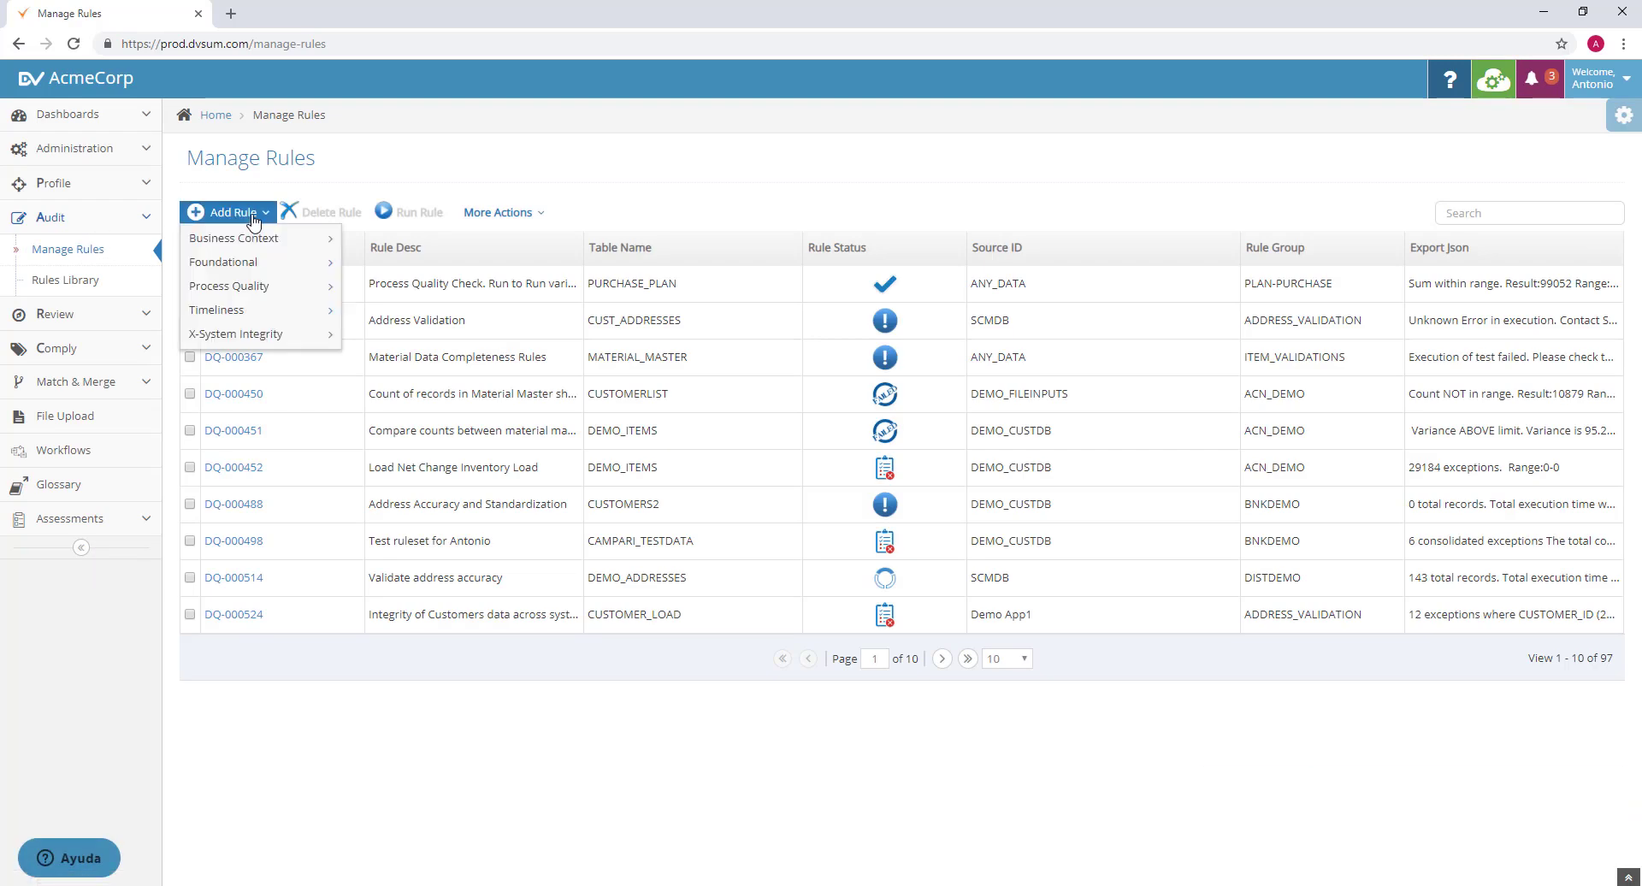
{"action": "mouse_move", "coordinate": [249, 245]}
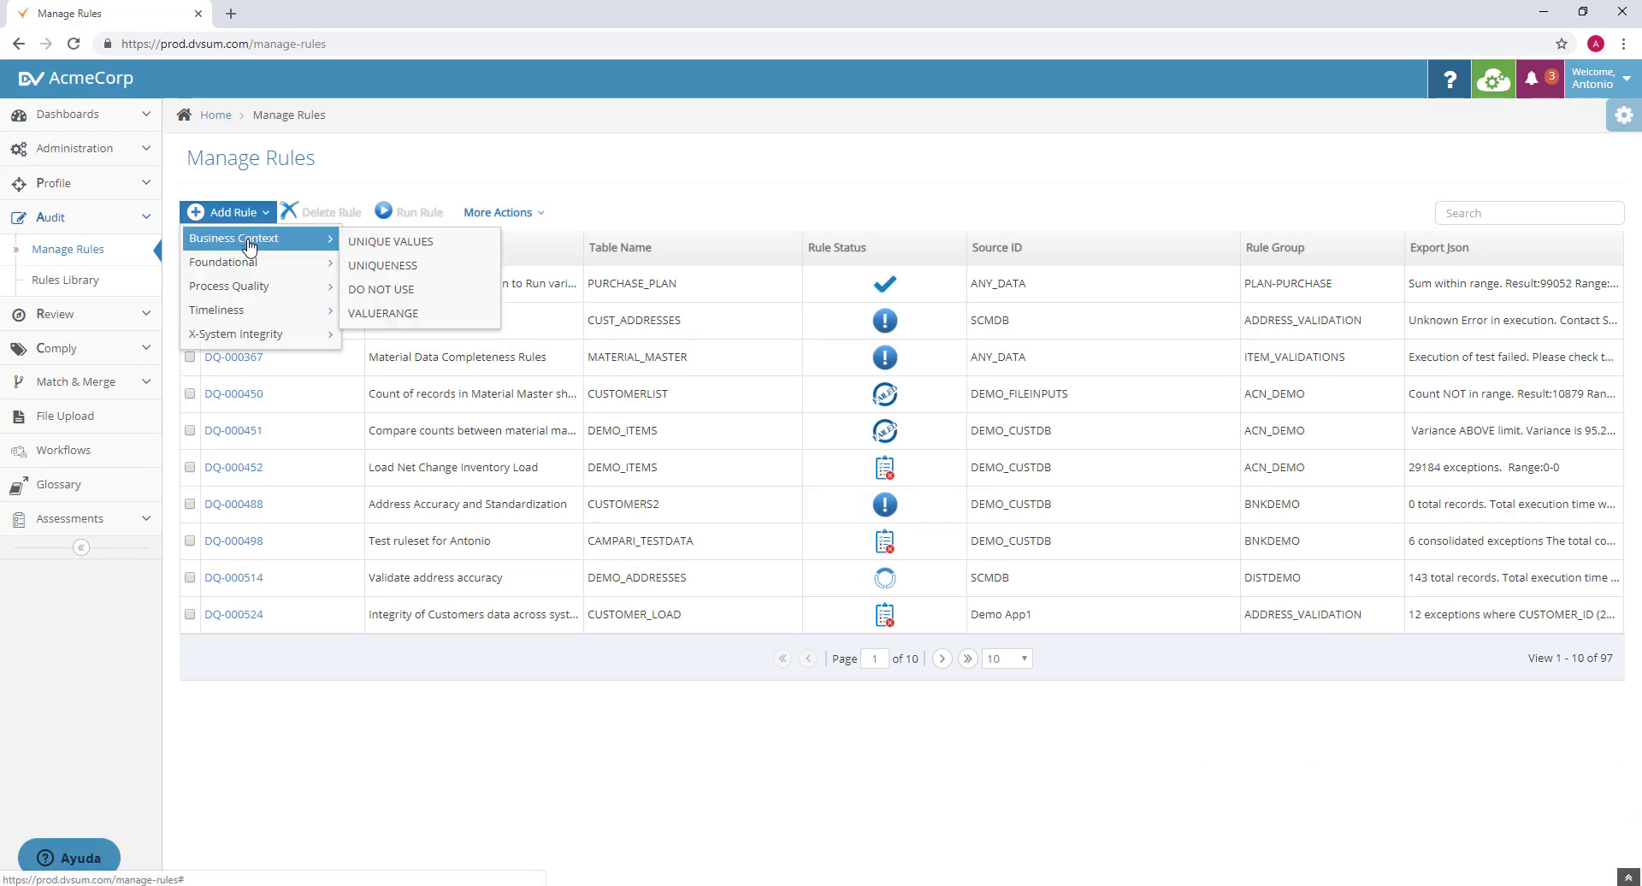
{"action": "left_click", "coordinate": [421, 246]}
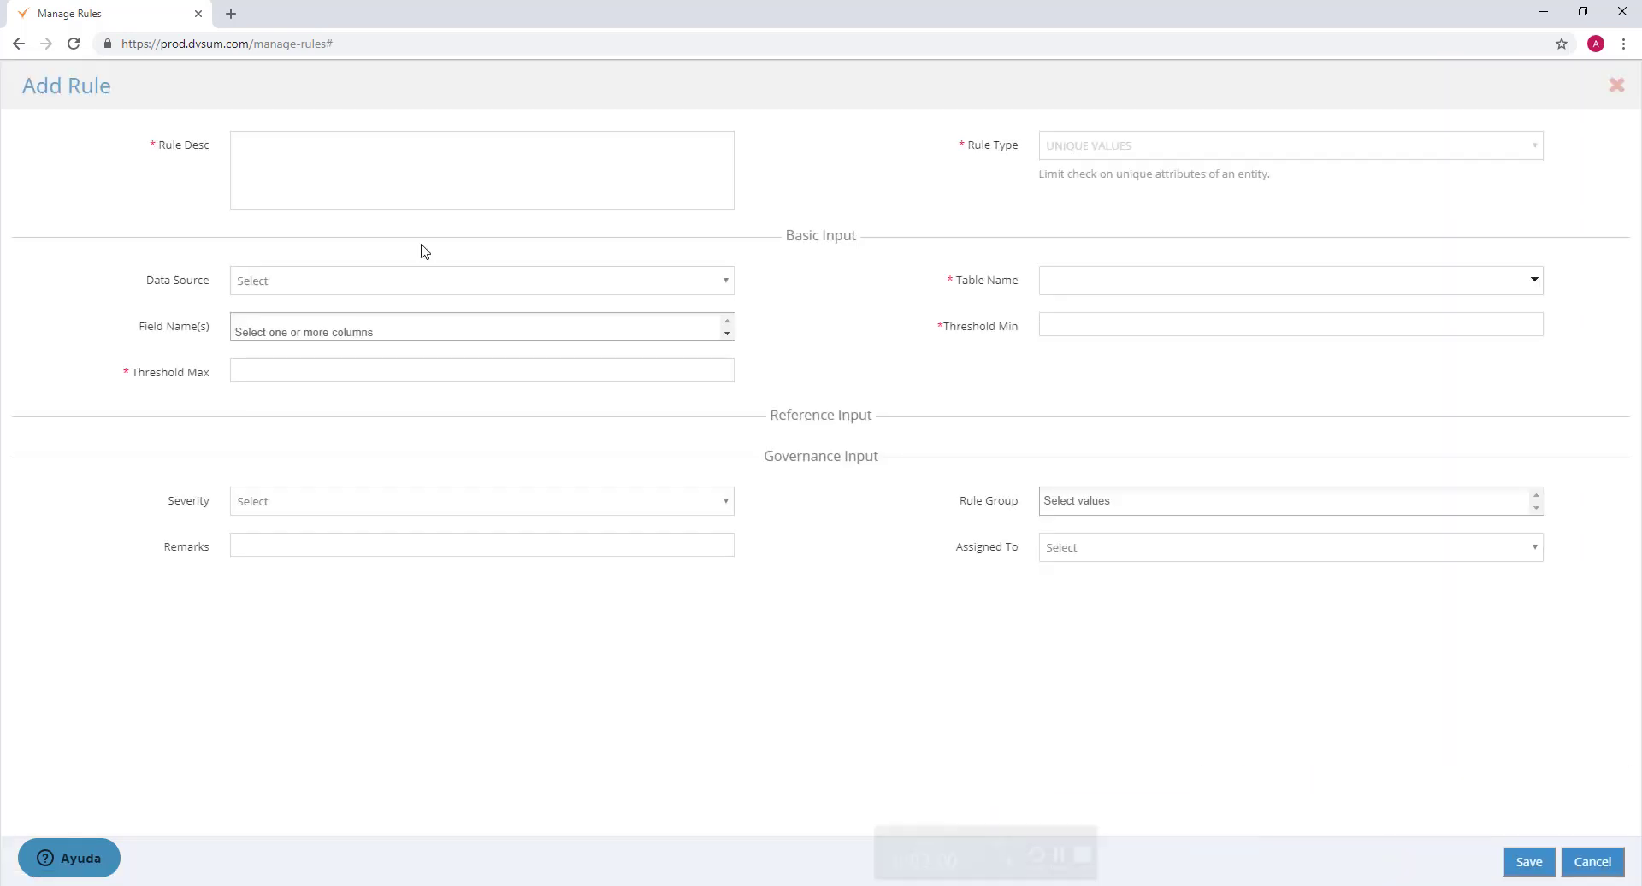
{"action": "type", "text": "Unique Values Test"}
{"action": "key", "text": "Tab"}
Set the unique values rule's data source to ANY_DATA and its table to EDI856
{"action": "left_click", "coordinate": [464, 291]}
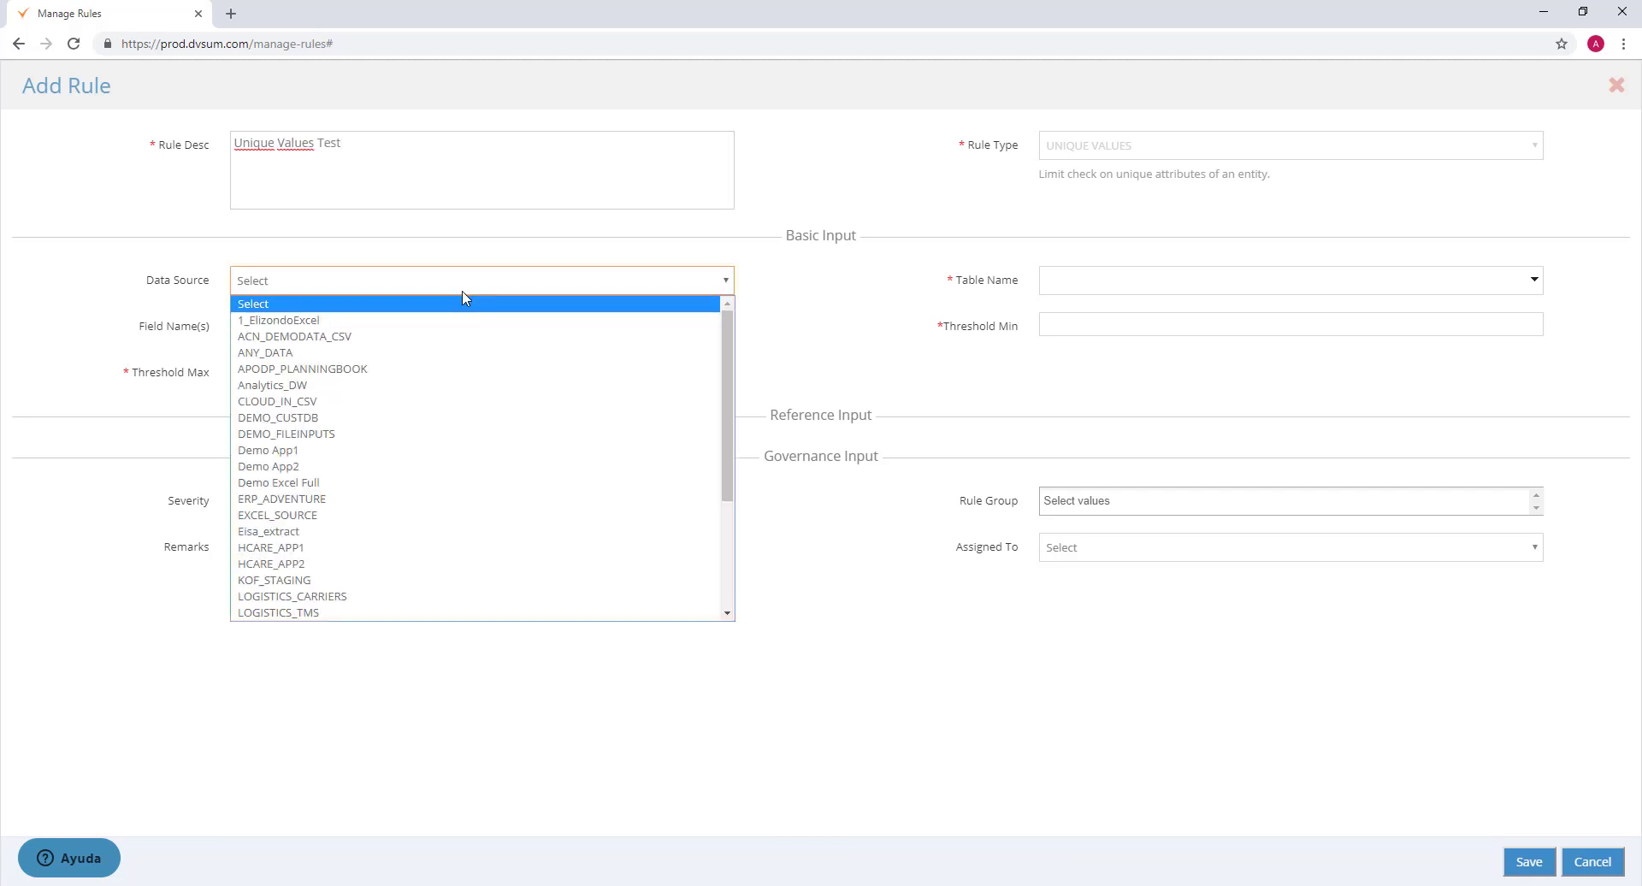
{"action": "left_click", "coordinate": [440, 353]}
{"action": "left_click", "coordinate": [1065, 281]}
{"action": "left_click", "coordinate": [1536, 282]}
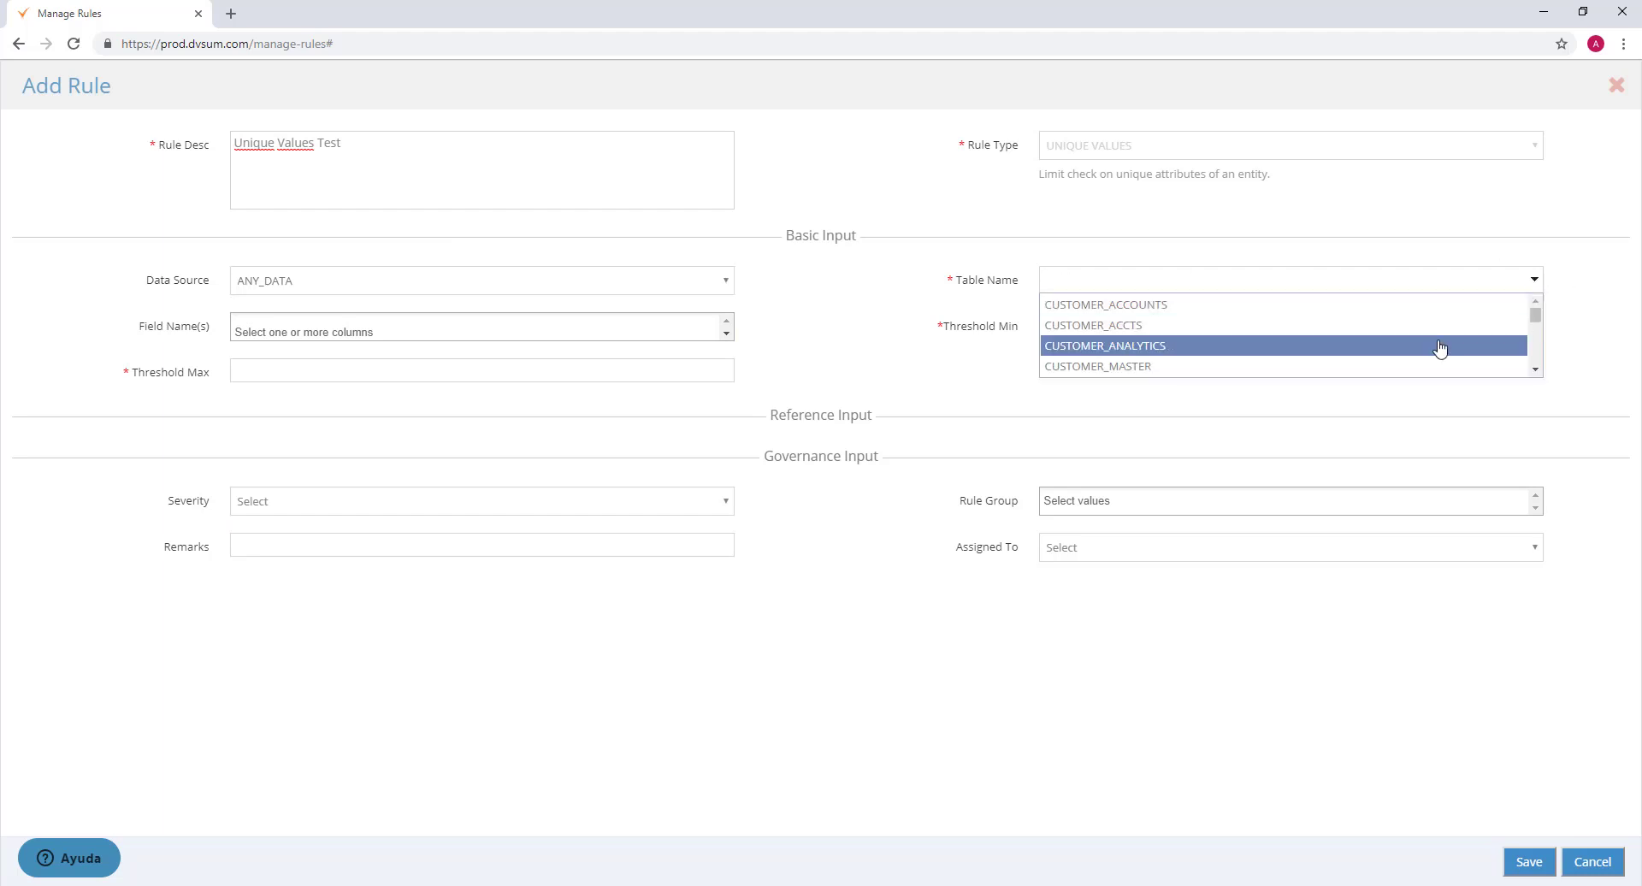
{"action": "scroll", "coordinate": [1439, 347], "scroll_direction": "down", "scroll_amount": 5}
{"action": "left_click", "coordinate": [1397, 356]}
Choose SHIPMENTID as the field the unique values rule checks
{"action": "left_click", "coordinate": [729, 331]}
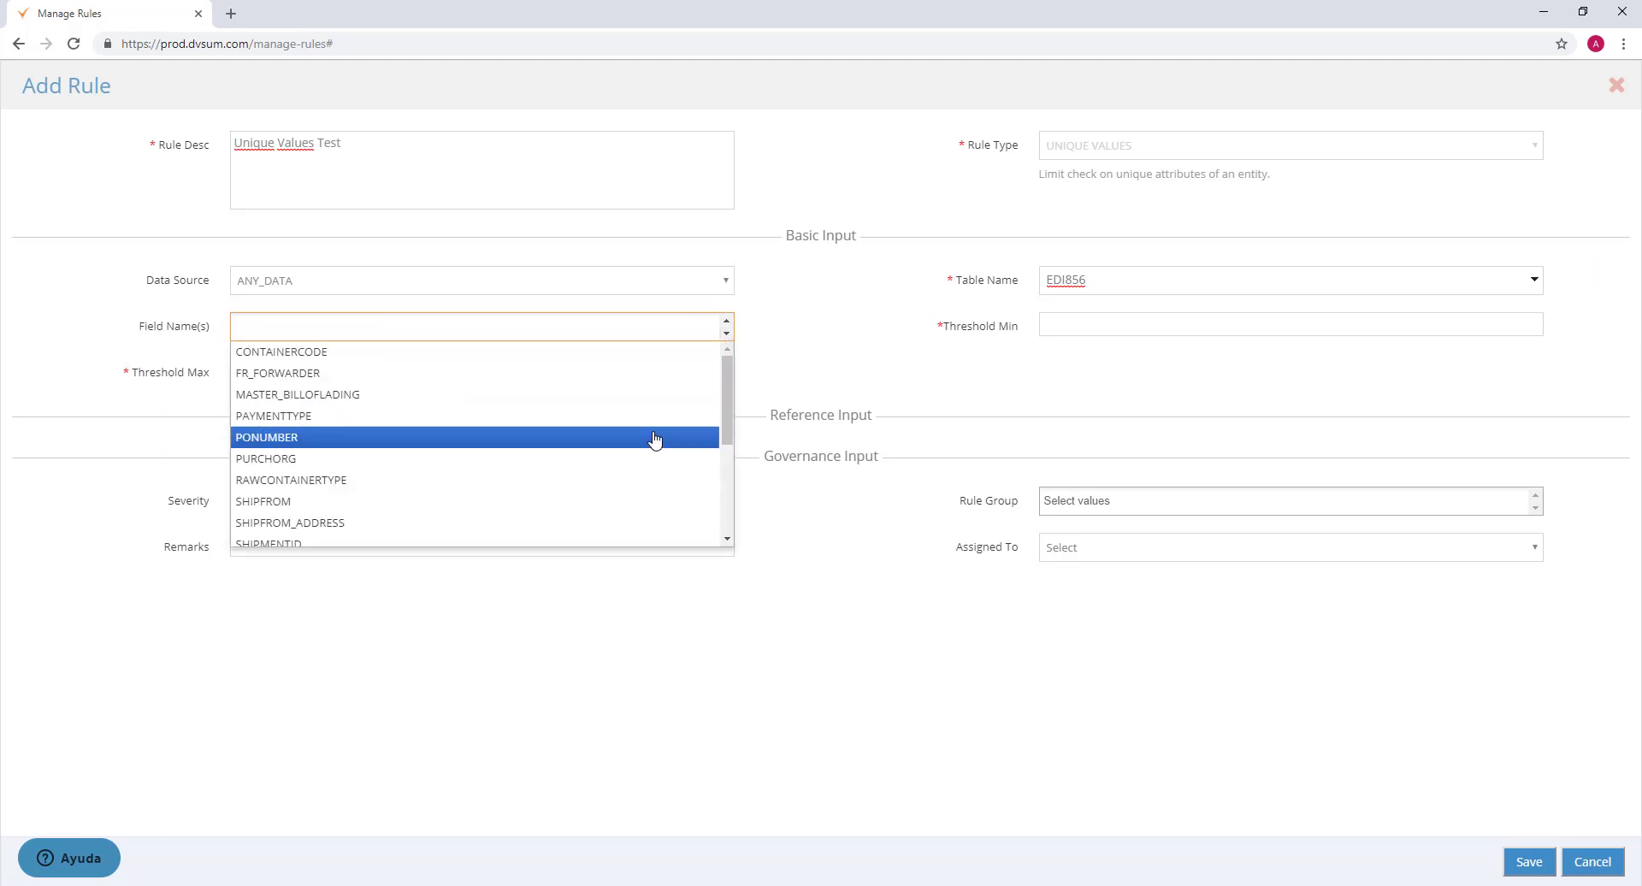
{"action": "scroll", "coordinate": [659, 411], "scroll_direction": "down", "scroll_amount": 2}
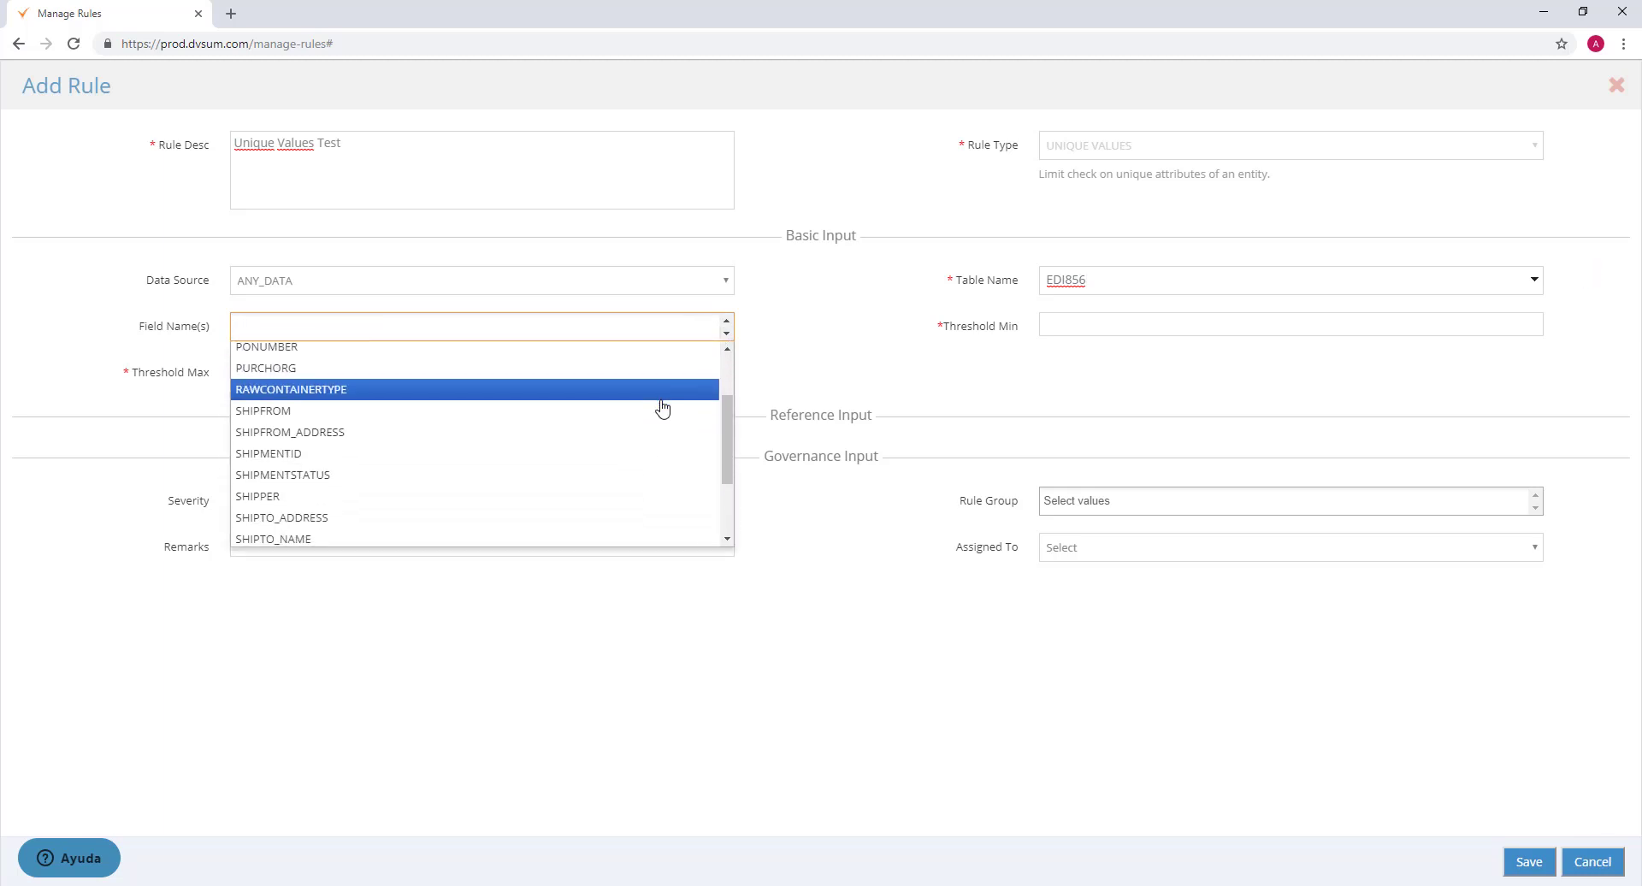
{"action": "left_click", "coordinate": [634, 453]}
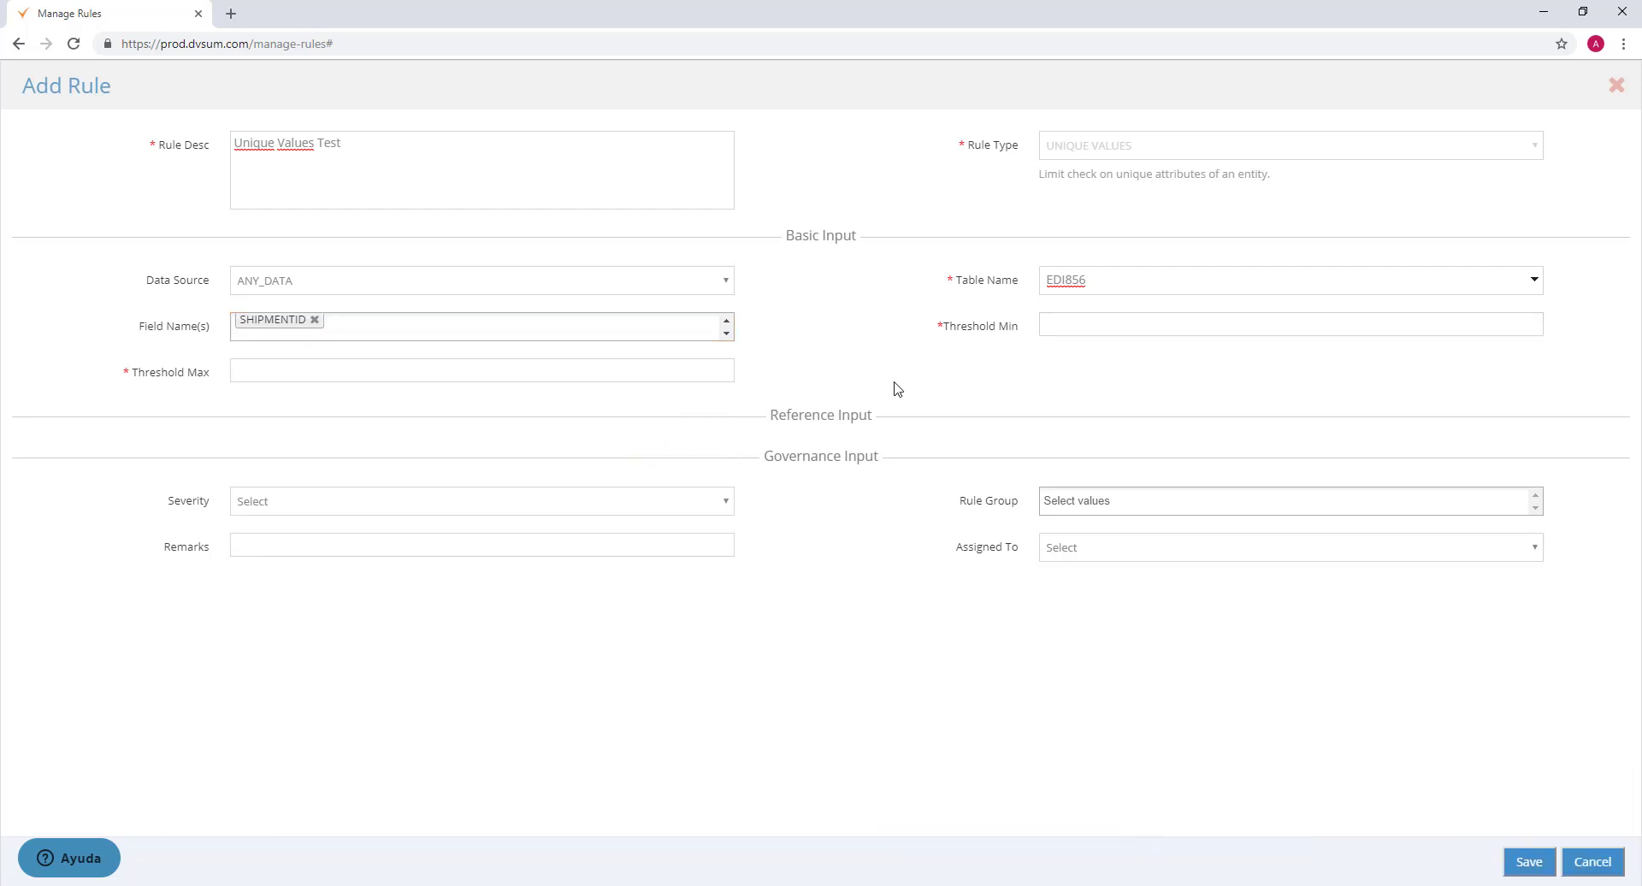
Set both the minimum and maximum thresholds of the unique values rule to 0
{"action": "left_click", "coordinate": [1104, 313]}
{"action": "left_click", "coordinate": [1096, 318]}
{"action": "type", "text": "0"}
{"action": "left_click", "coordinate": [617, 370]}
{"action": "type", "text": "0"}
{"action": "left_click", "coordinate": [821, 372]}
Give the unique values rule Normal severity, assign it to the signed-in user, and save it
{"action": "left_click", "coordinate": [712, 496]}
{"action": "left_click", "coordinate": [646, 568]}
{"action": "left_click", "coordinate": [1095, 550]}
{"action": "left_click", "coordinate": [1088, 621]}
{"action": "left_click", "coordinate": [1527, 857]}
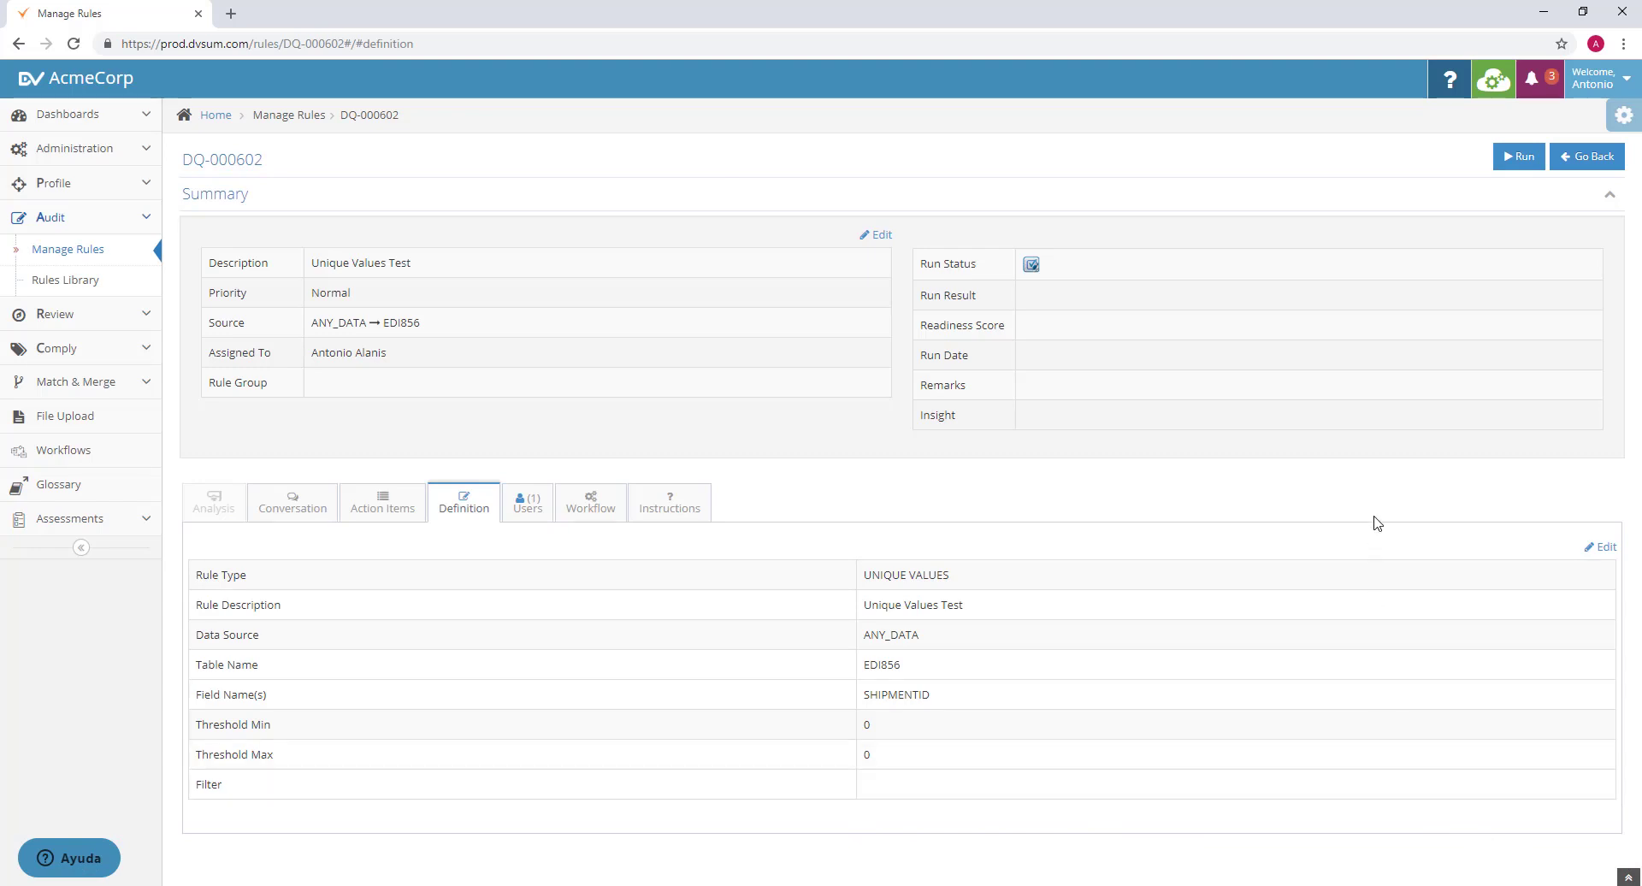
Run the unique values rule and review its run result, readiness score and remarks in the summary
{"action": "left_click", "coordinate": [1526, 160]}
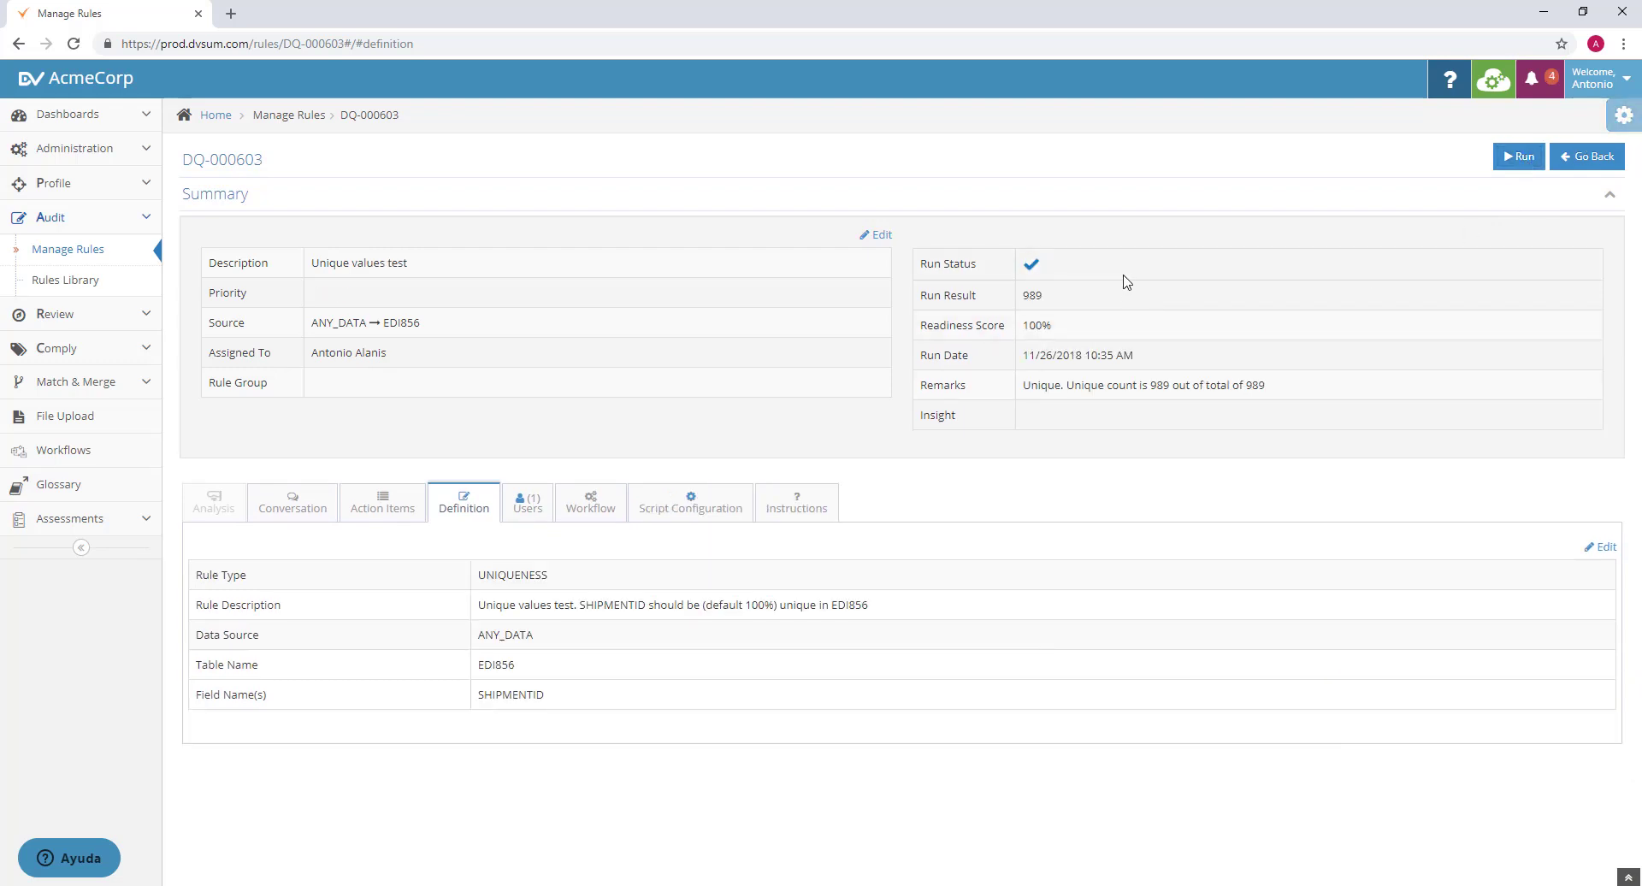
{"action": "left_click_drag", "start_coordinate": [1065, 336], "coordinate": [1009, 299]}
{"action": "left_click_drag", "start_coordinate": [1023, 391], "coordinate": [1140, 413]}
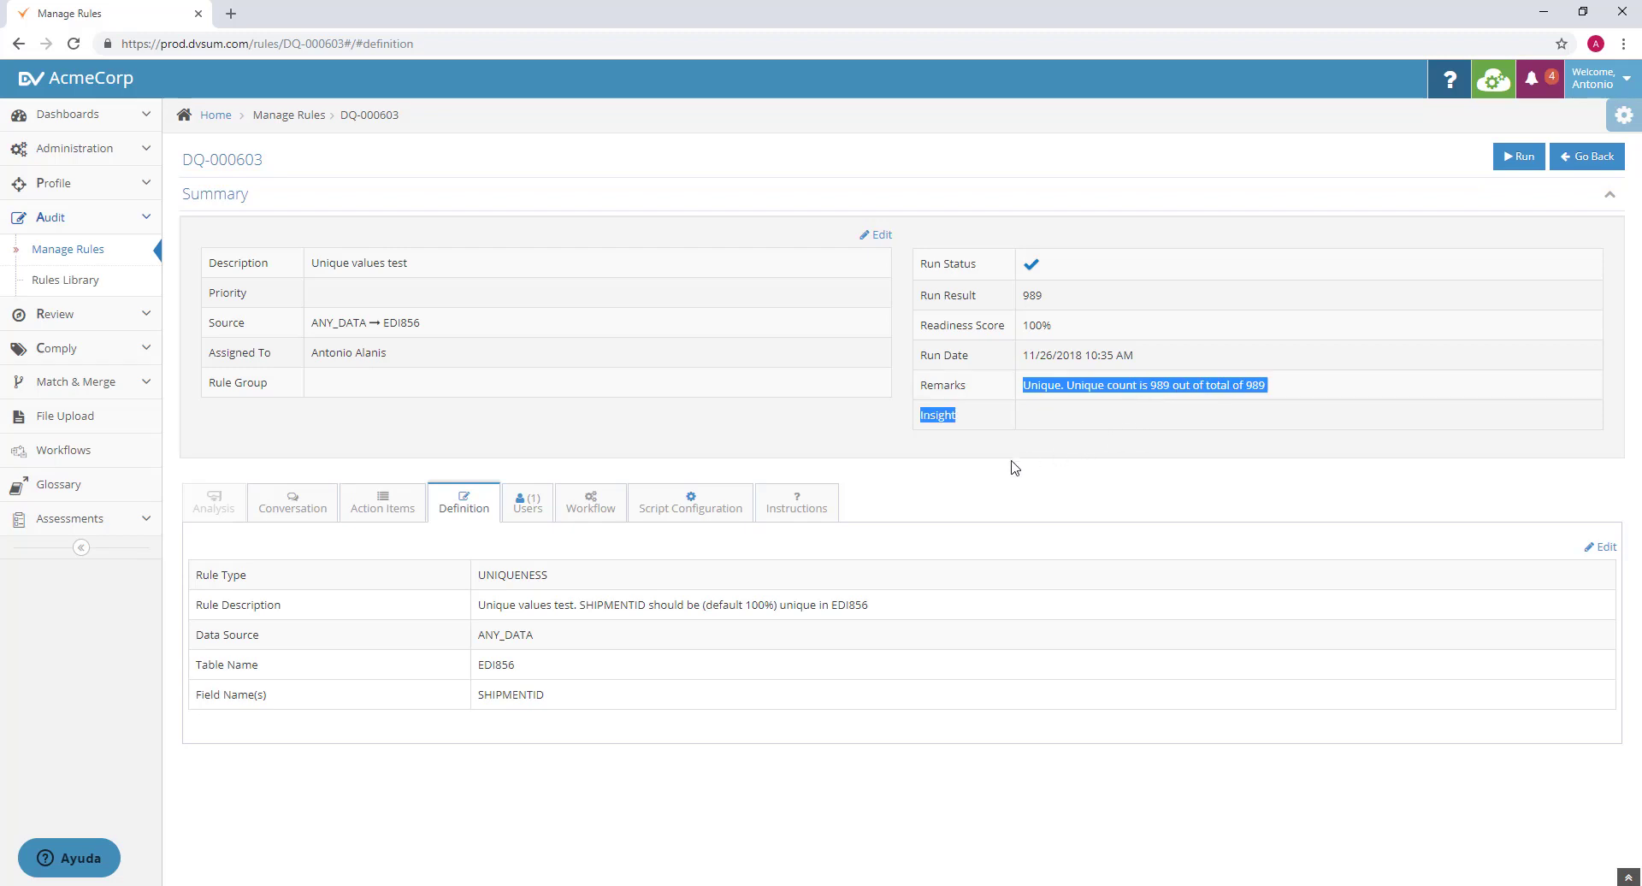
{"action": "left_click", "coordinate": [778, 425]}
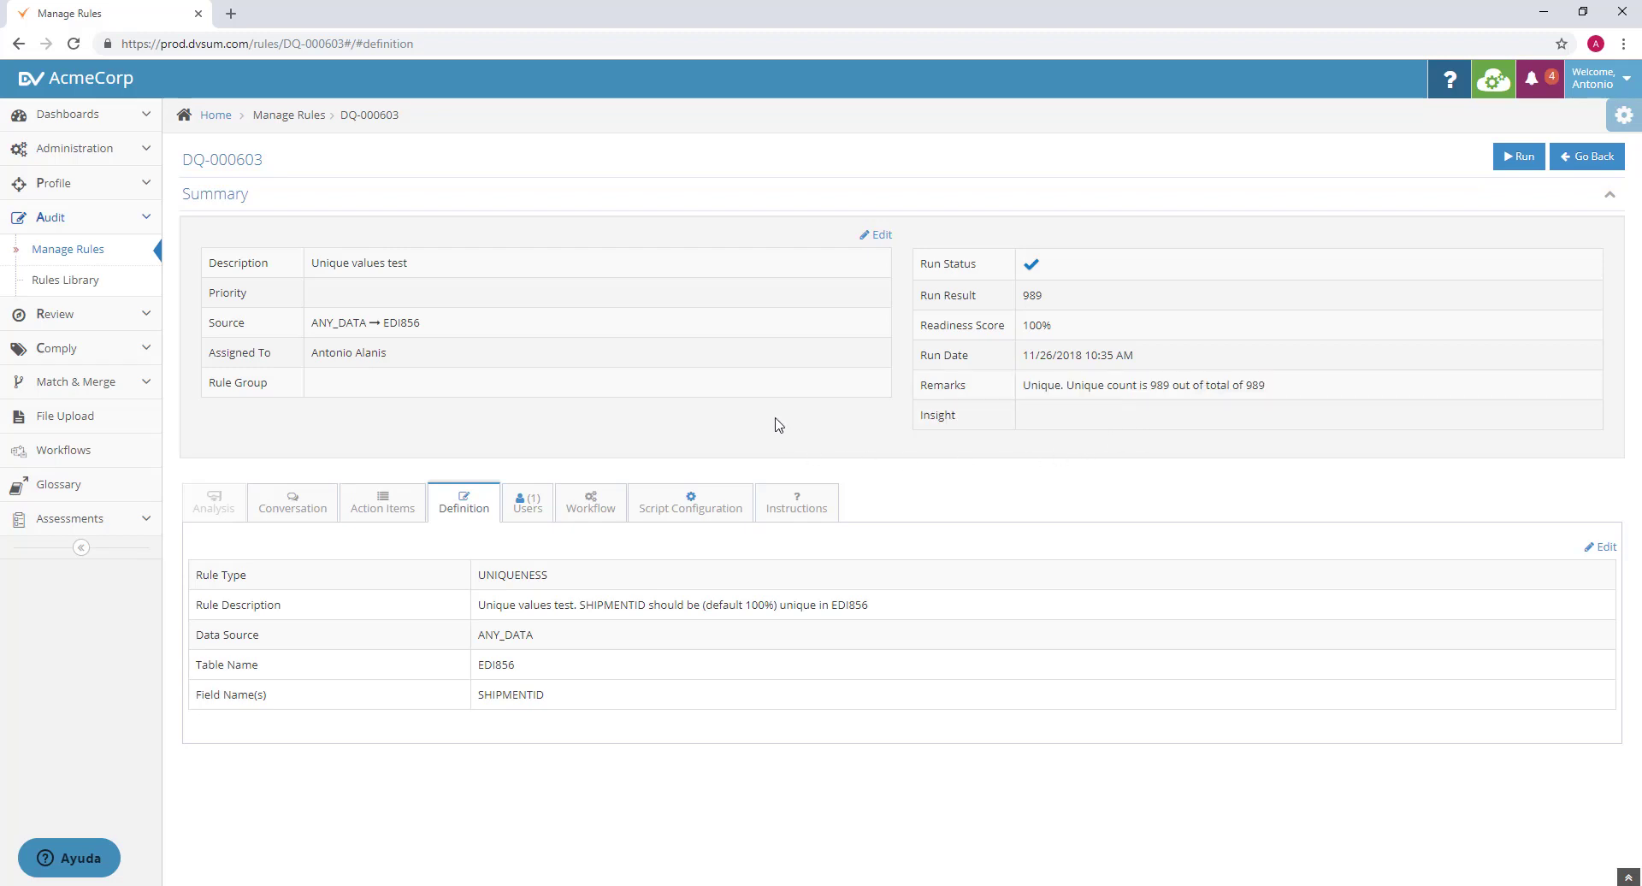
{"action": "key", "text": "F9"}
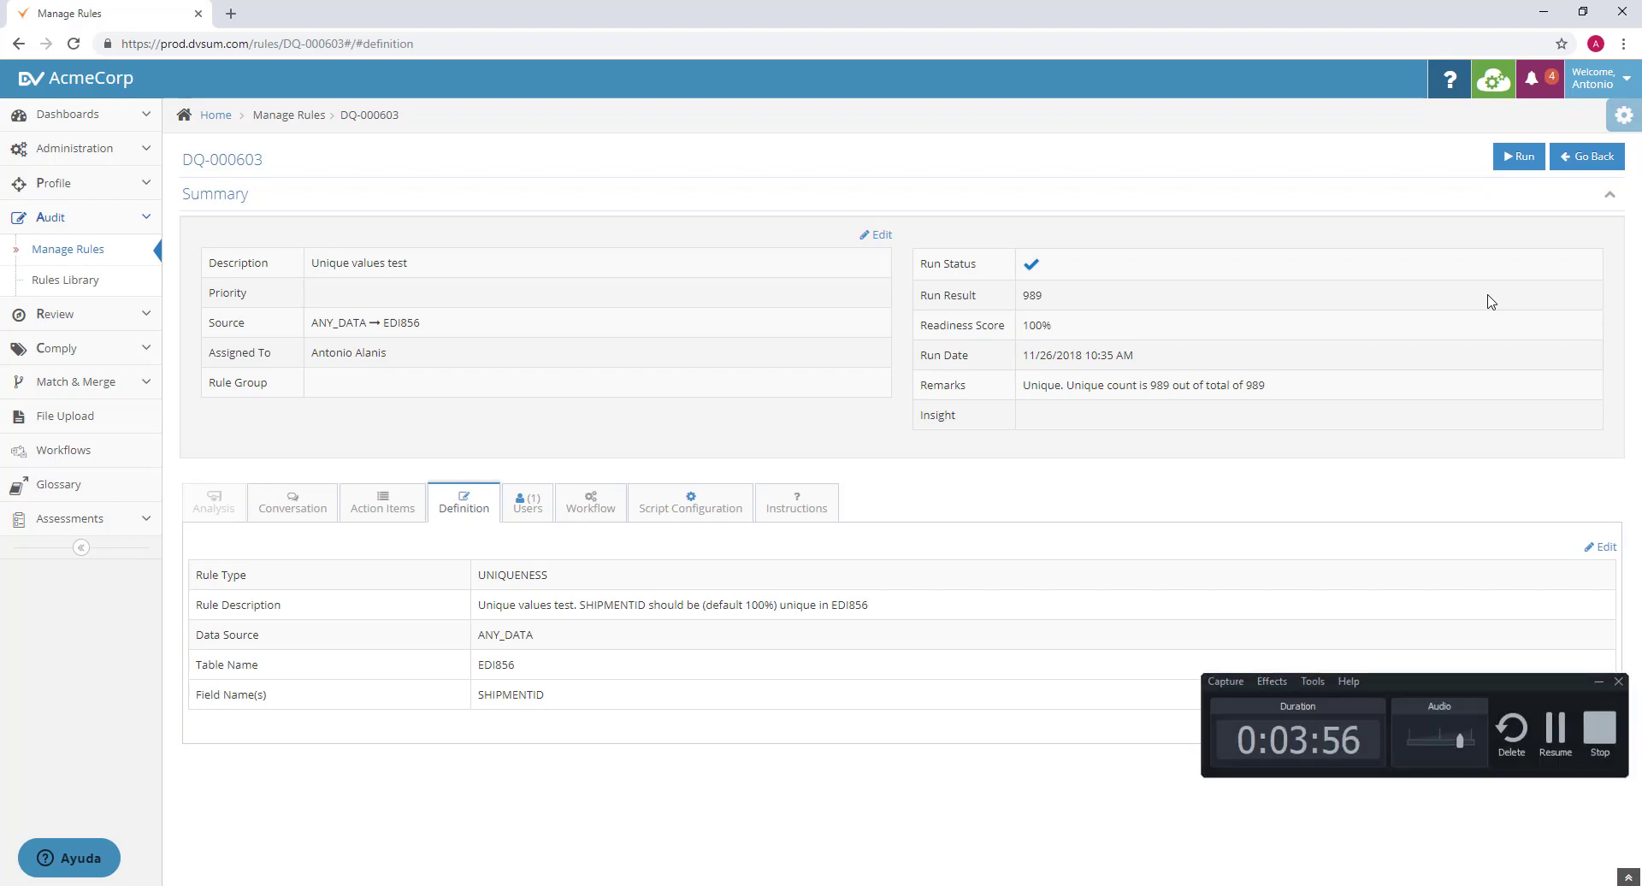
{"action": "key", "text": "F9"}
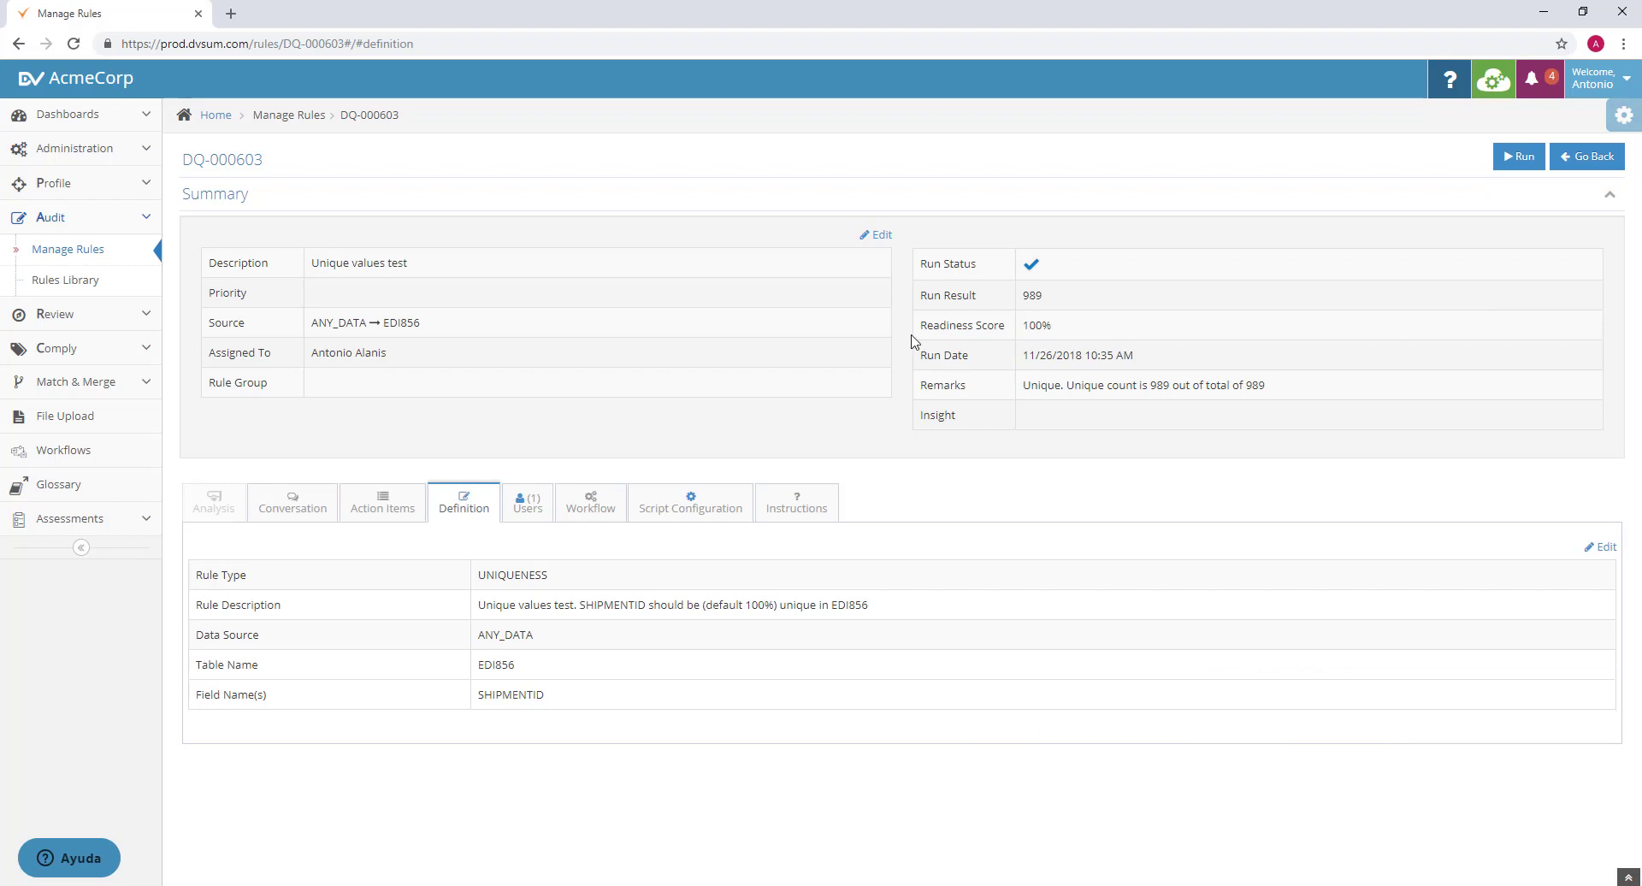